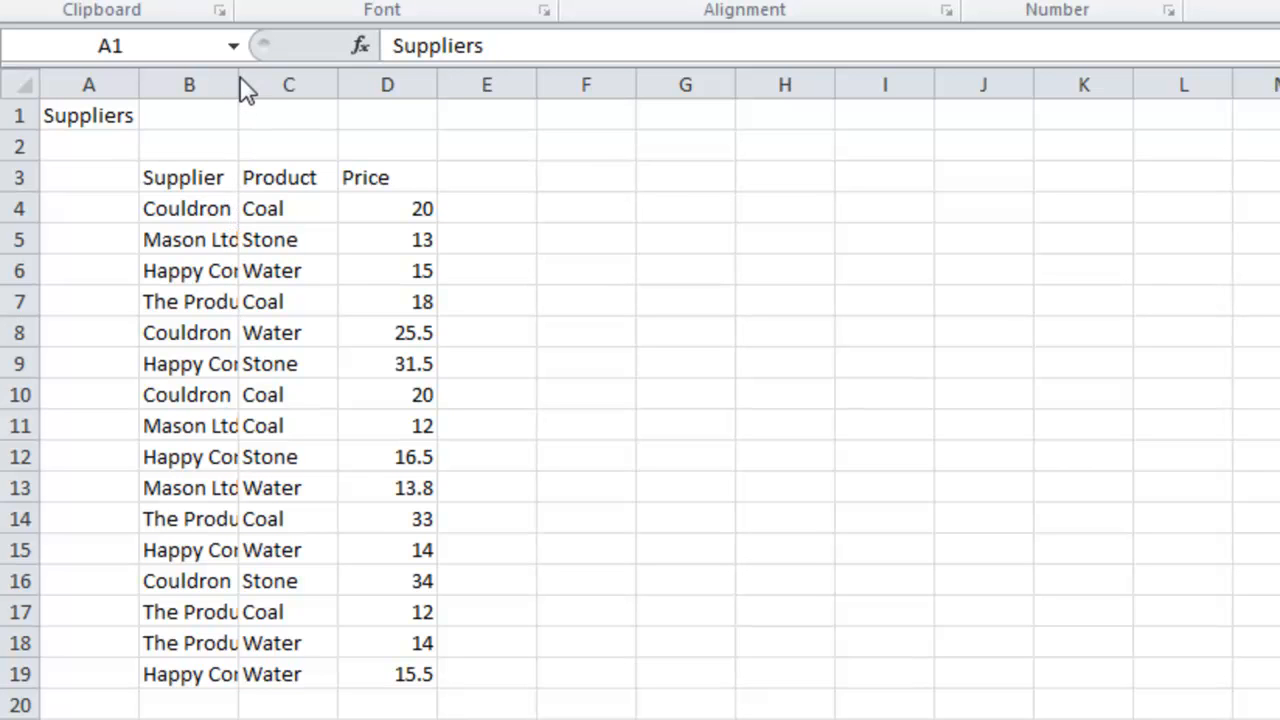
# Auto-fit the widths of columns B, C and D to their contents.
pyautogui.click(229, 109)
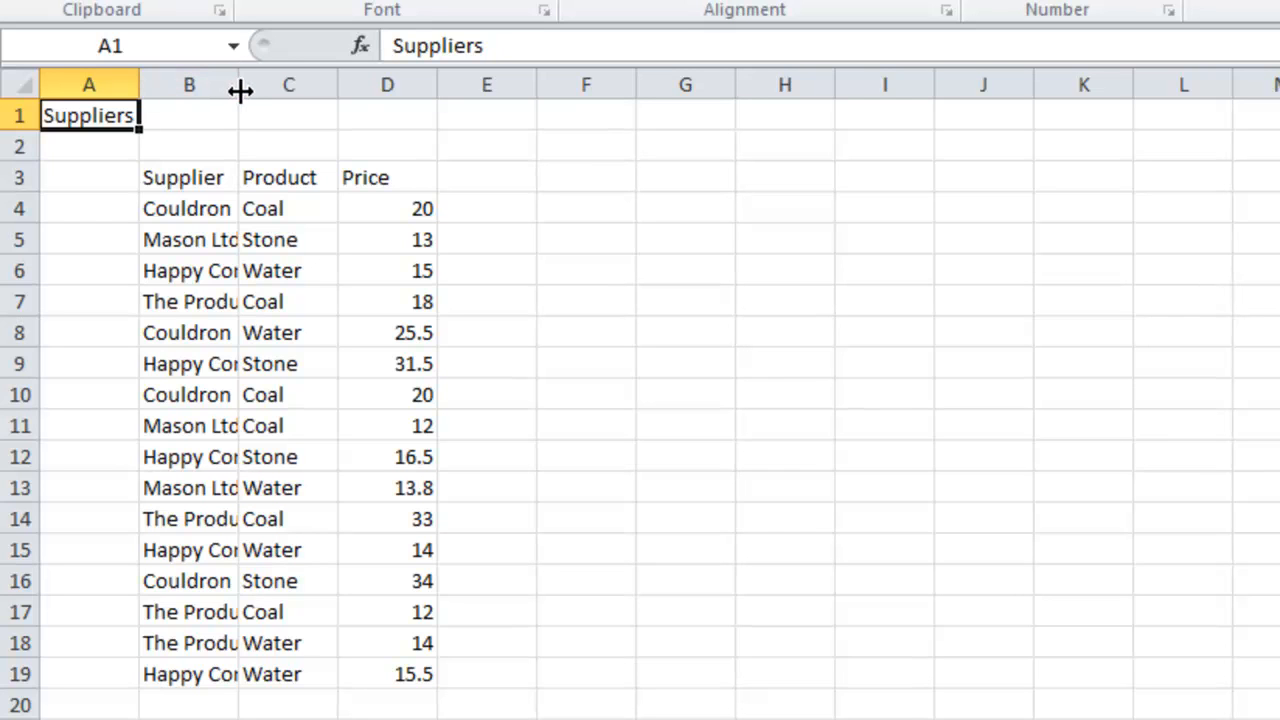
pyautogui.doubleClick(240, 90)
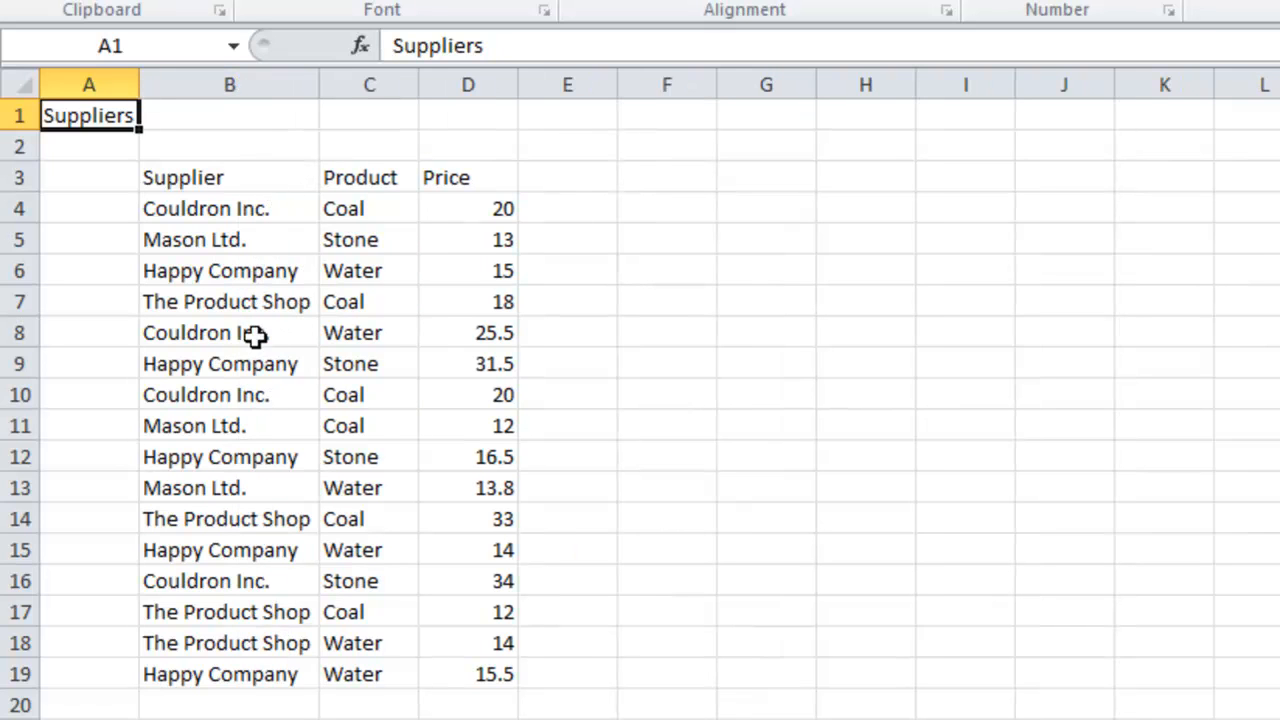
pyautogui.doubleClick(416, 90)
pyautogui.doubleClick(503, 88)
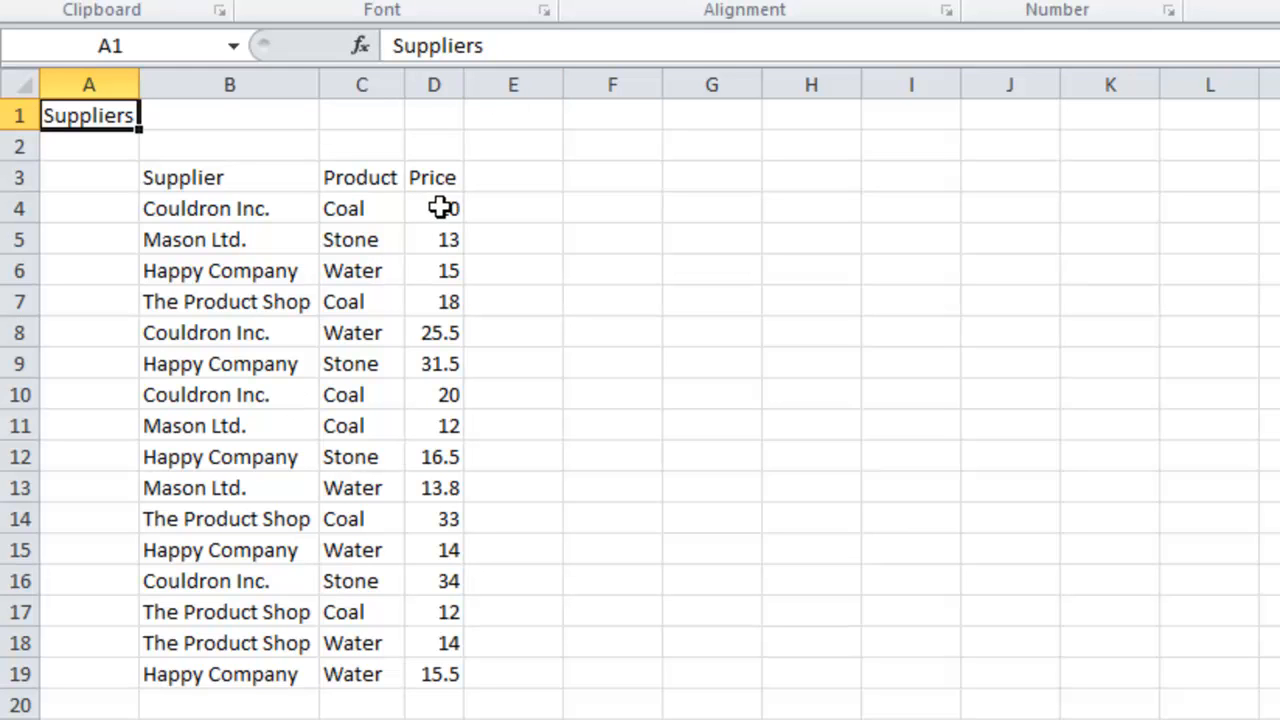
# Format the whole Price column as Currency with the £ symbol and 2 decimal places.
pyautogui.click(439, 84)
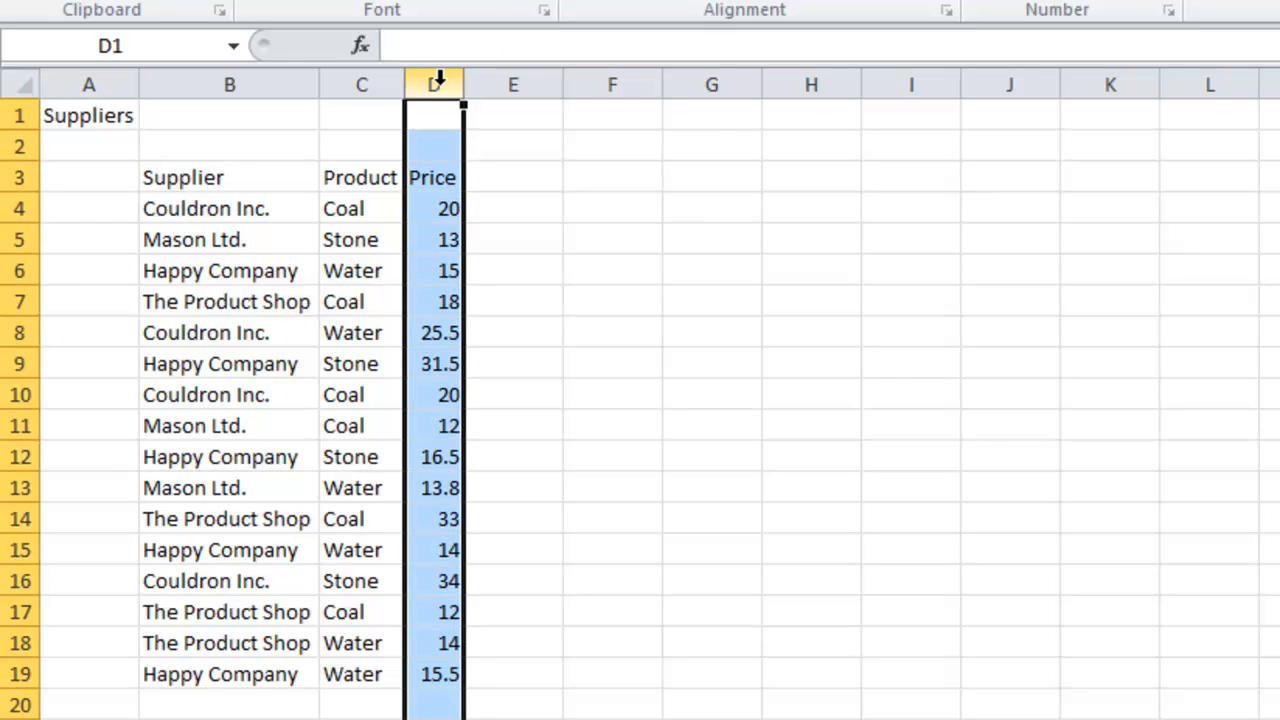
pyautogui.hotkey('ctrl', '1')
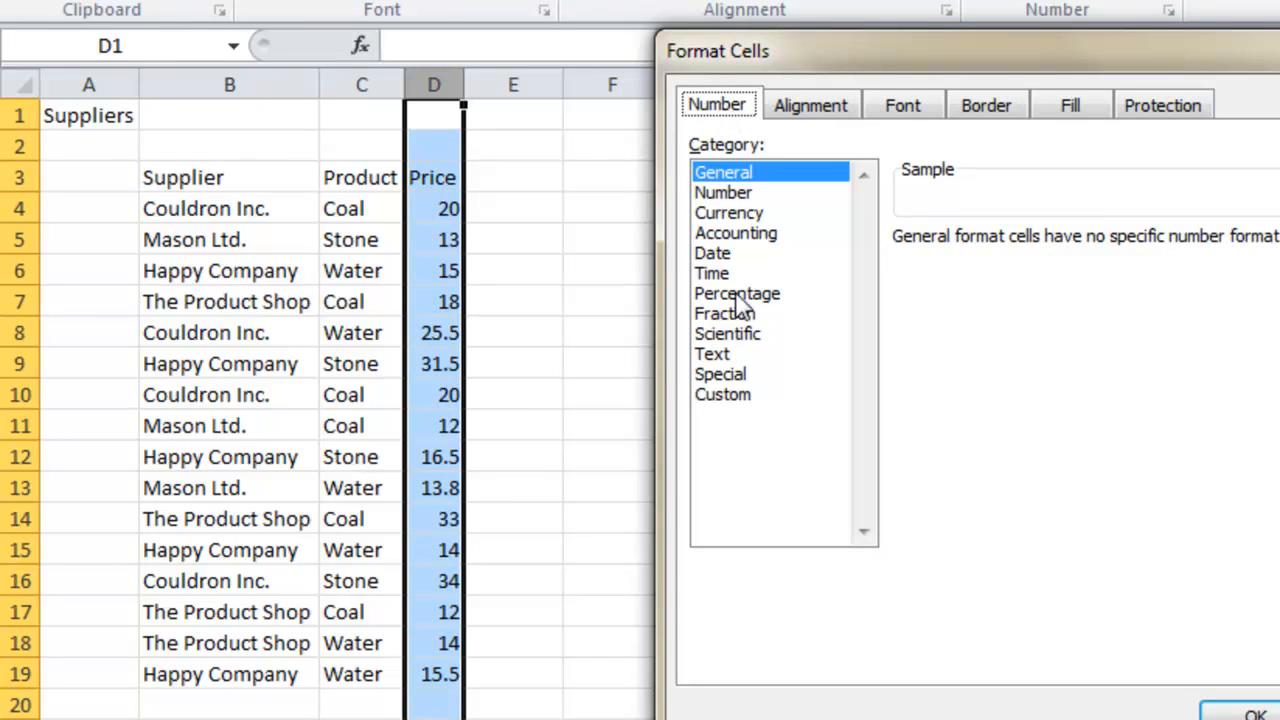
pyautogui.click(732, 214)
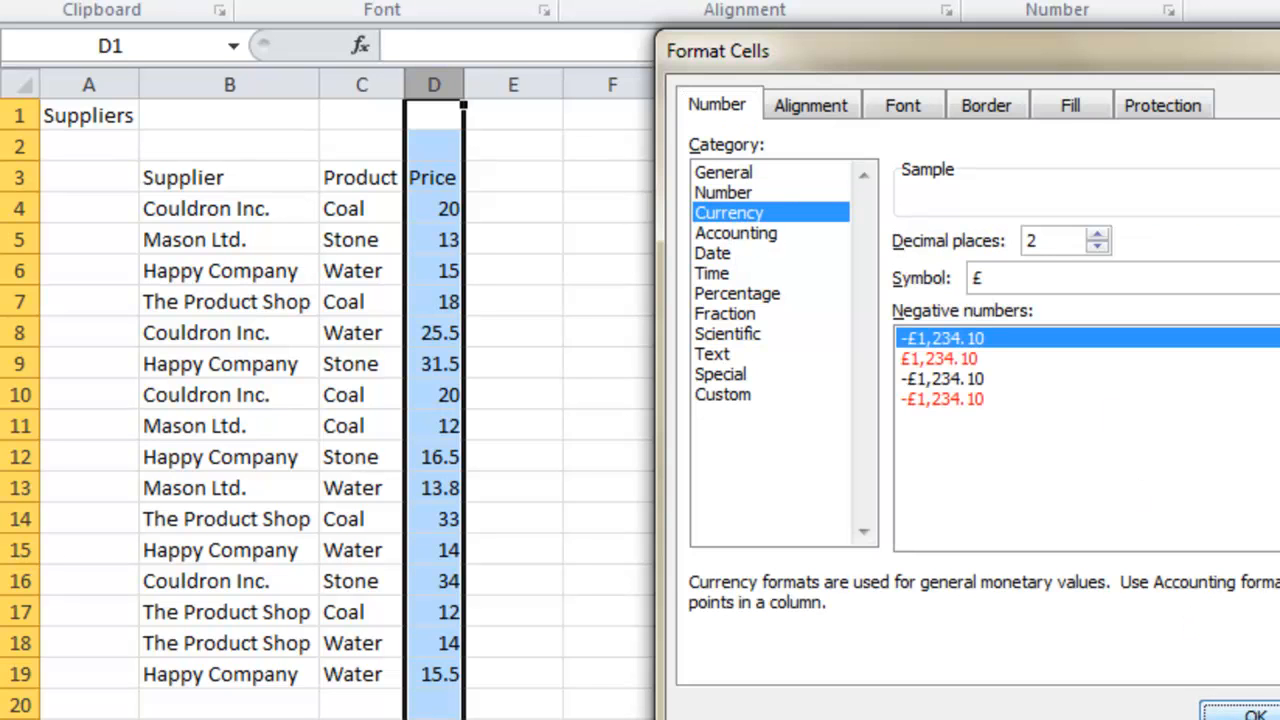
pyautogui.click(1254, 714)
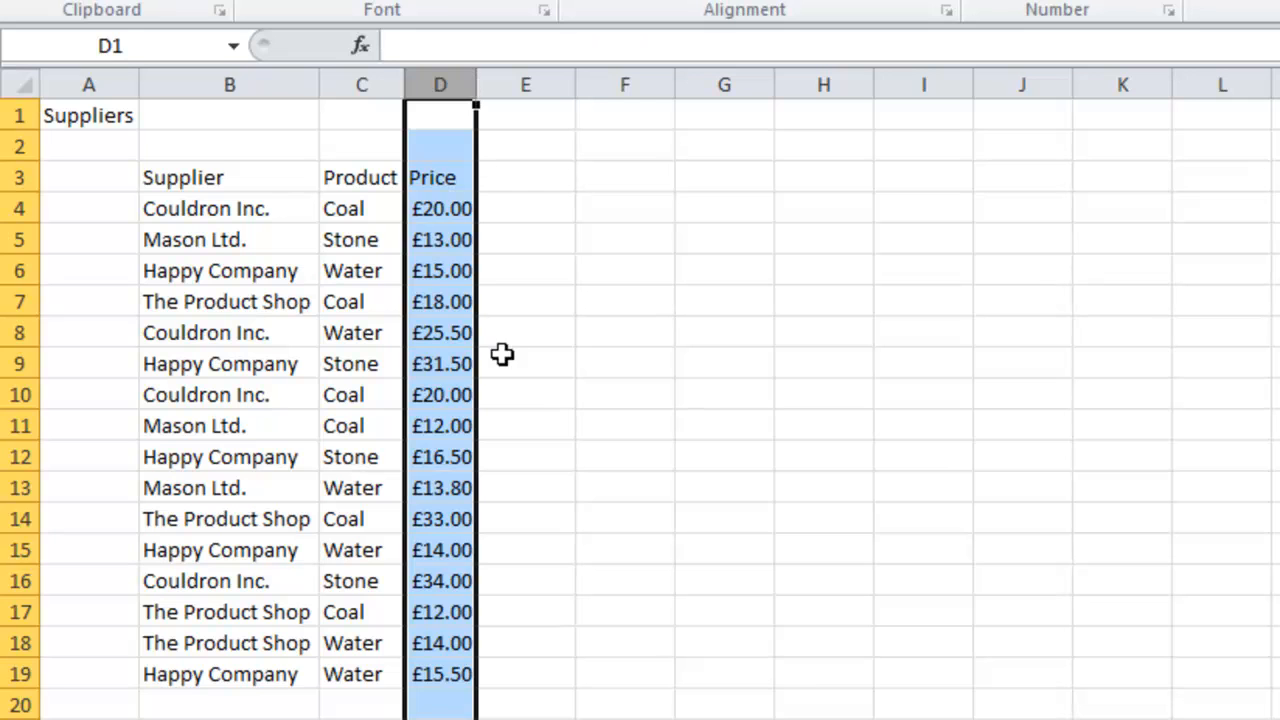
# Deselect the Price column and hide the worksheet gridlines.
pyautogui.click(541, 451)
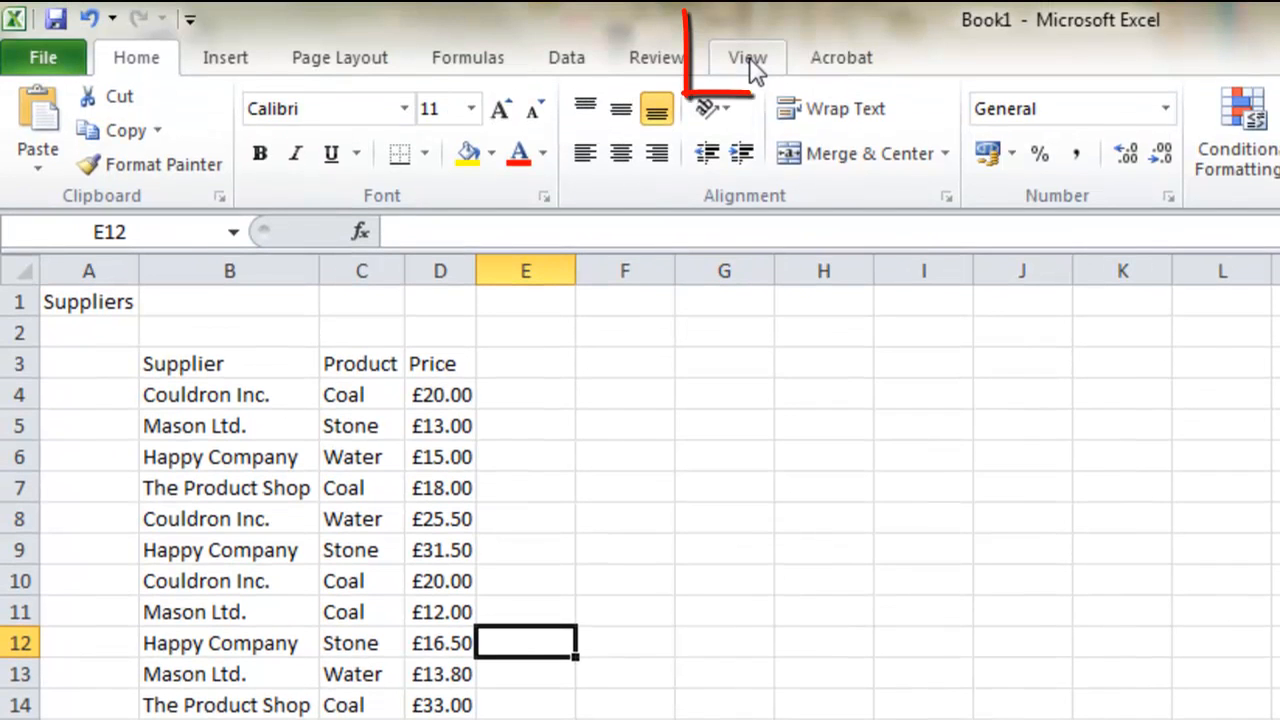
pyautogui.click(752, 66)
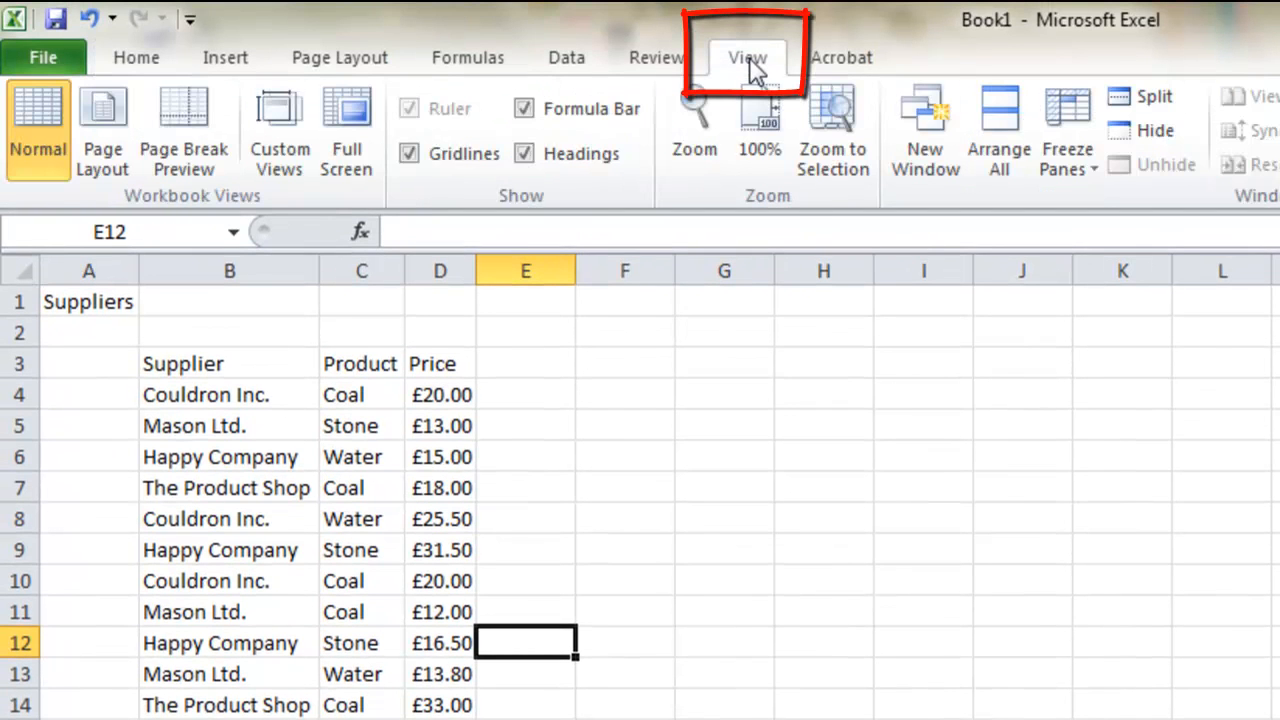
pyautogui.click(410, 155)
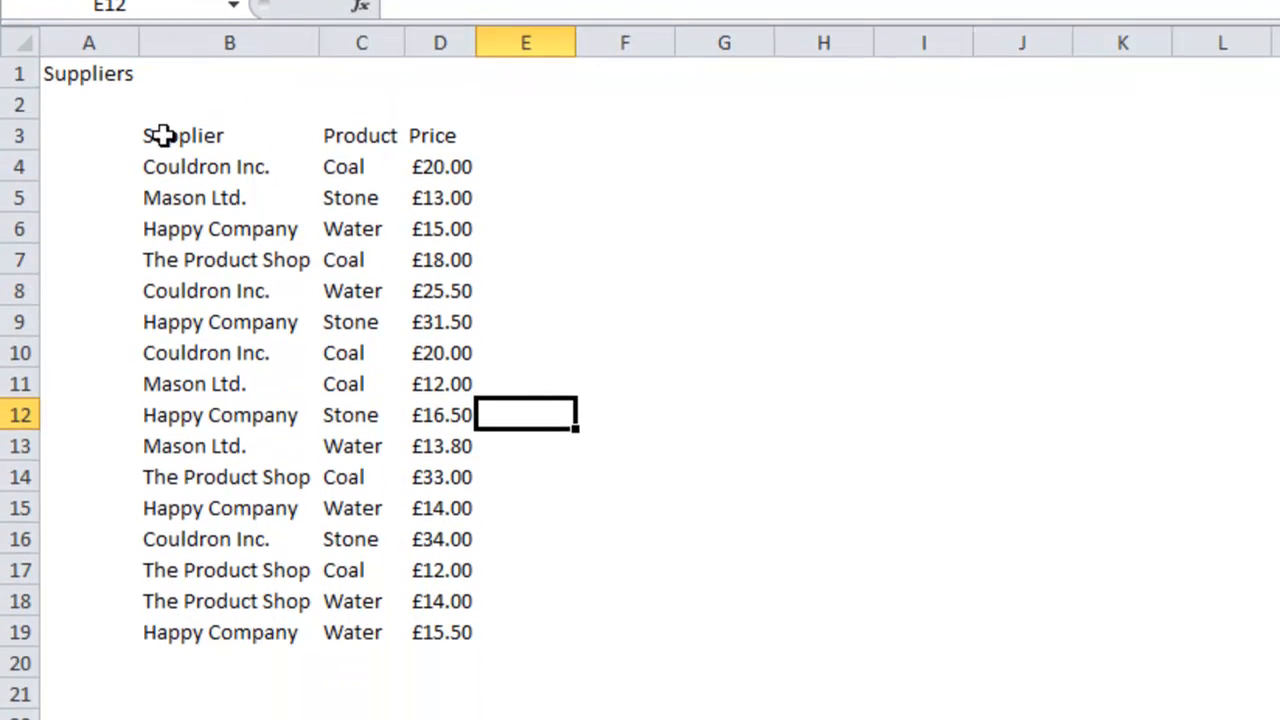
# Convert the supplier data in B3:D19 into a table with headers.
pyautogui.moveTo(172, 366); pyautogui.dragTo(213, 388)
pyautogui.moveTo(213, 155); pyautogui.dragTo(448, 622)
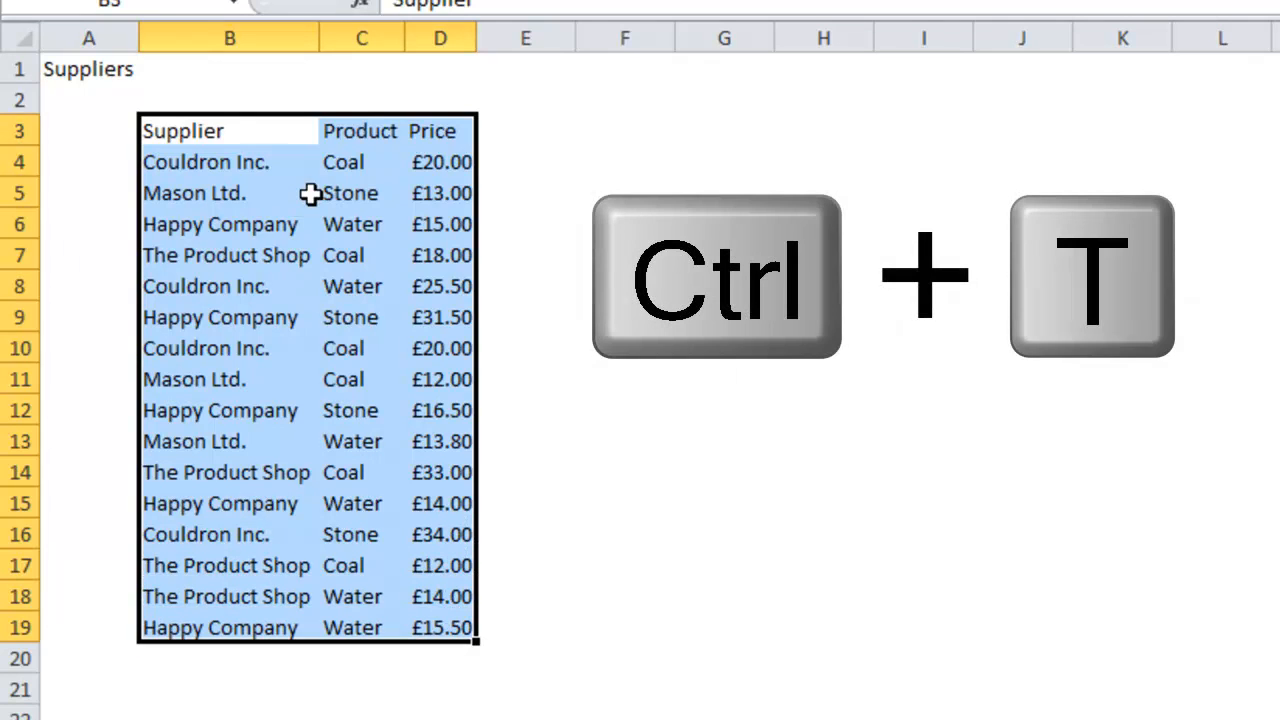
pyautogui.hotkey('ctrl', 't')
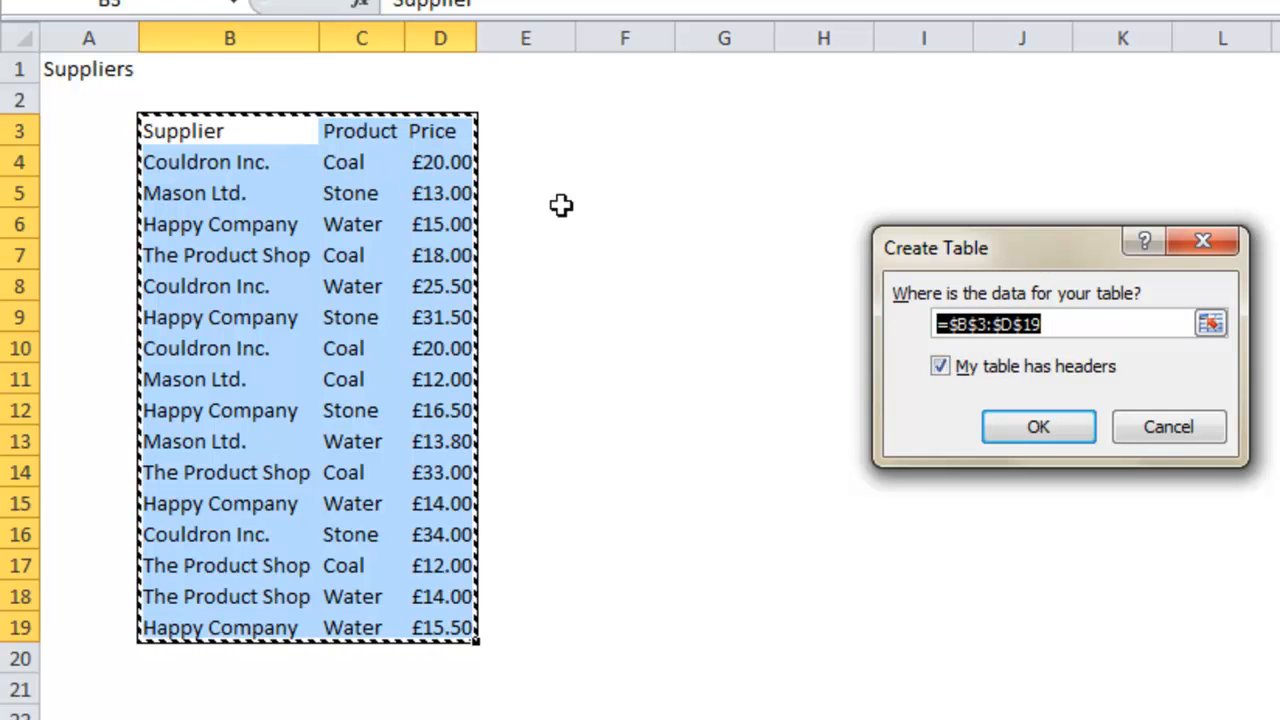
pyautogui.click(1038, 428)
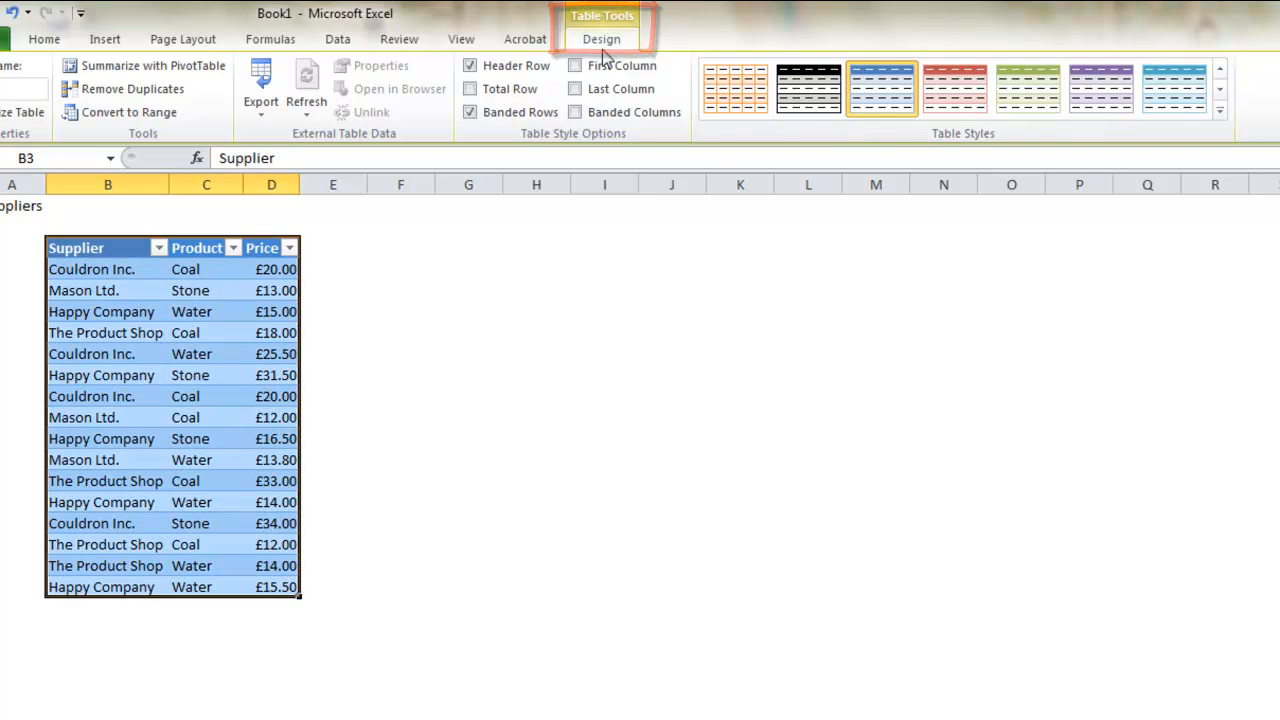
# Apply the green table style from the second row of the Medium styles to the supplier table.
pyautogui.click(1221, 114)
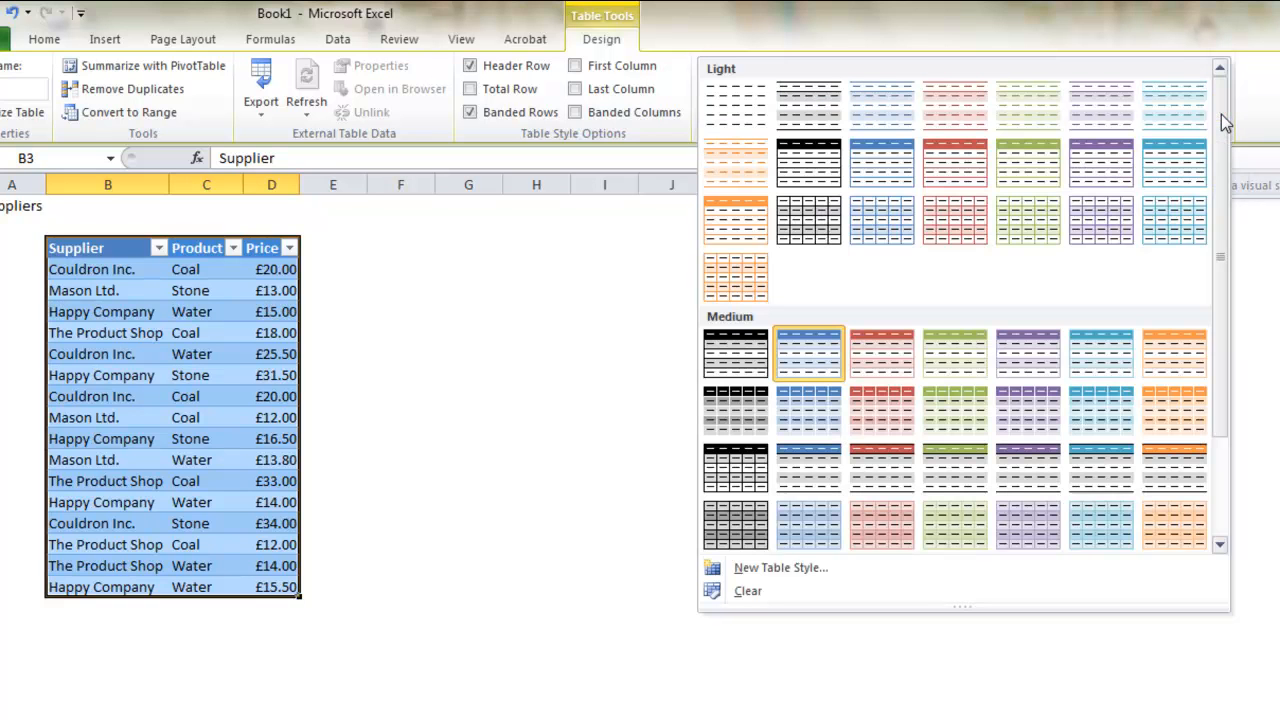
pyautogui.moveTo(1217, 202); pyautogui.dragTo(1220, 310)
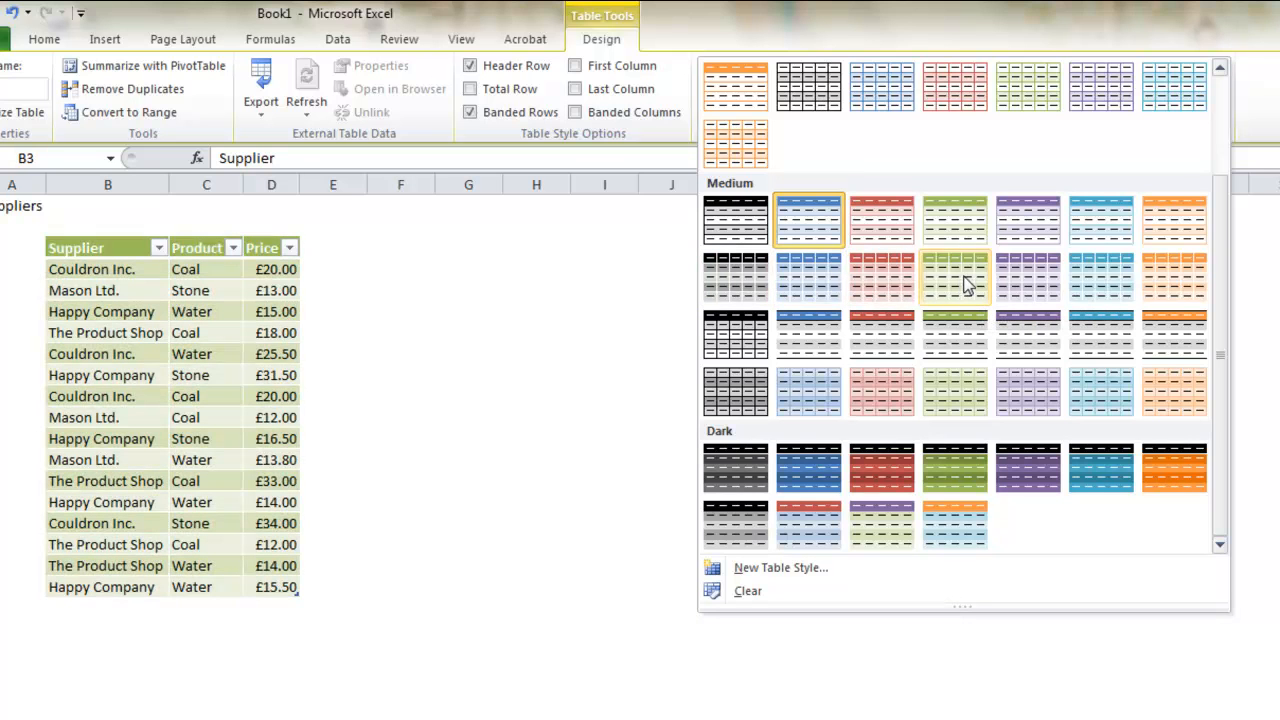
pyautogui.click(966, 285)
pyautogui.click(460, 314)
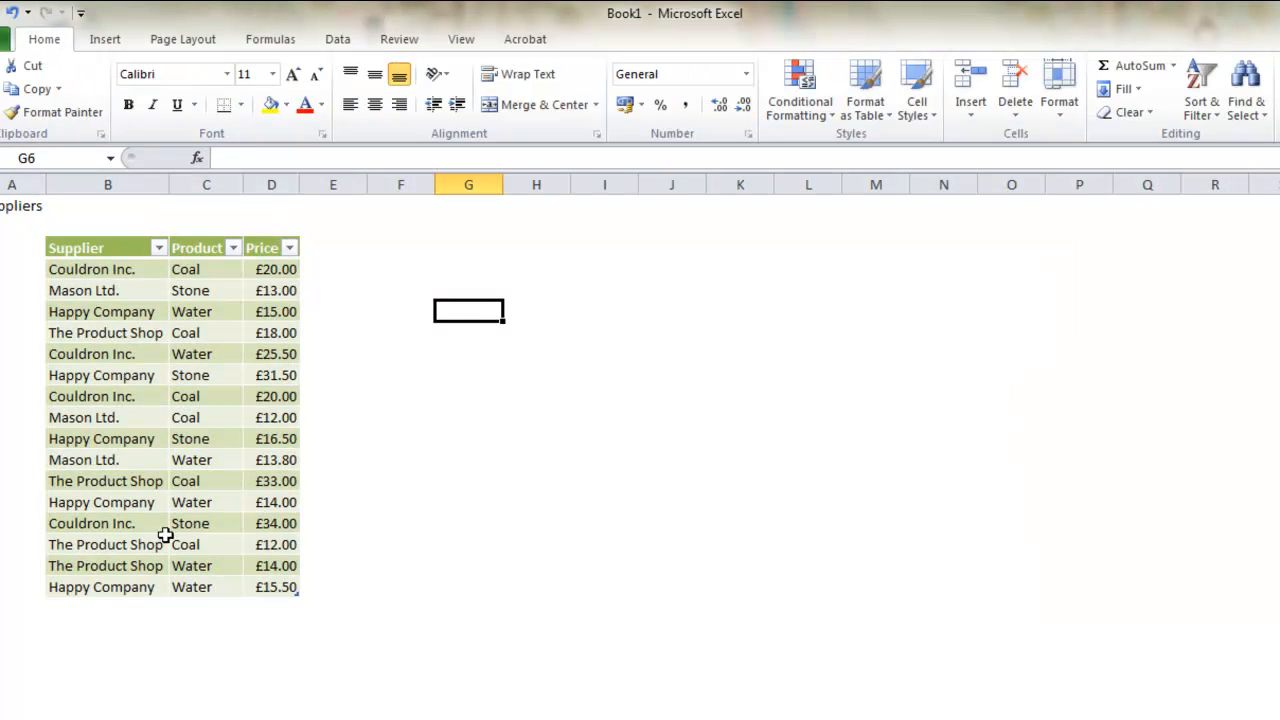
# Add a total row to the supplier table and set its Price cell to Average.
pyautogui.click(190, 370)
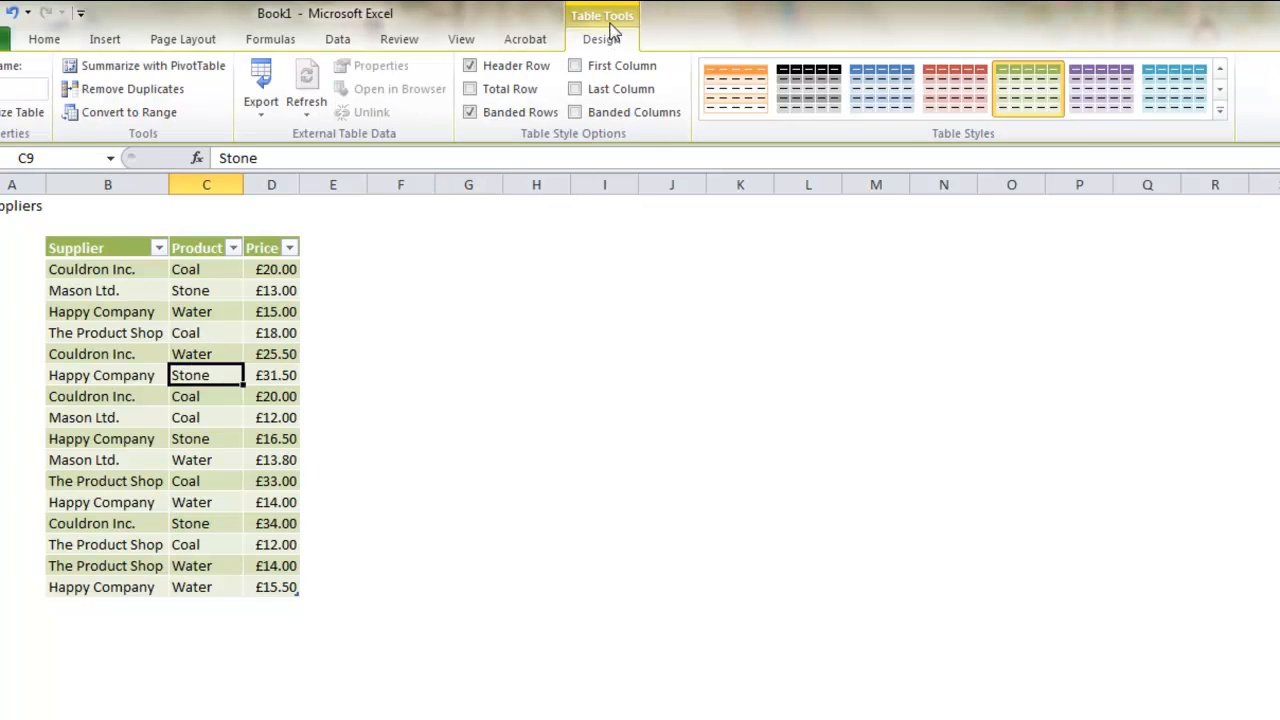
pyautogui.click(470, 89)
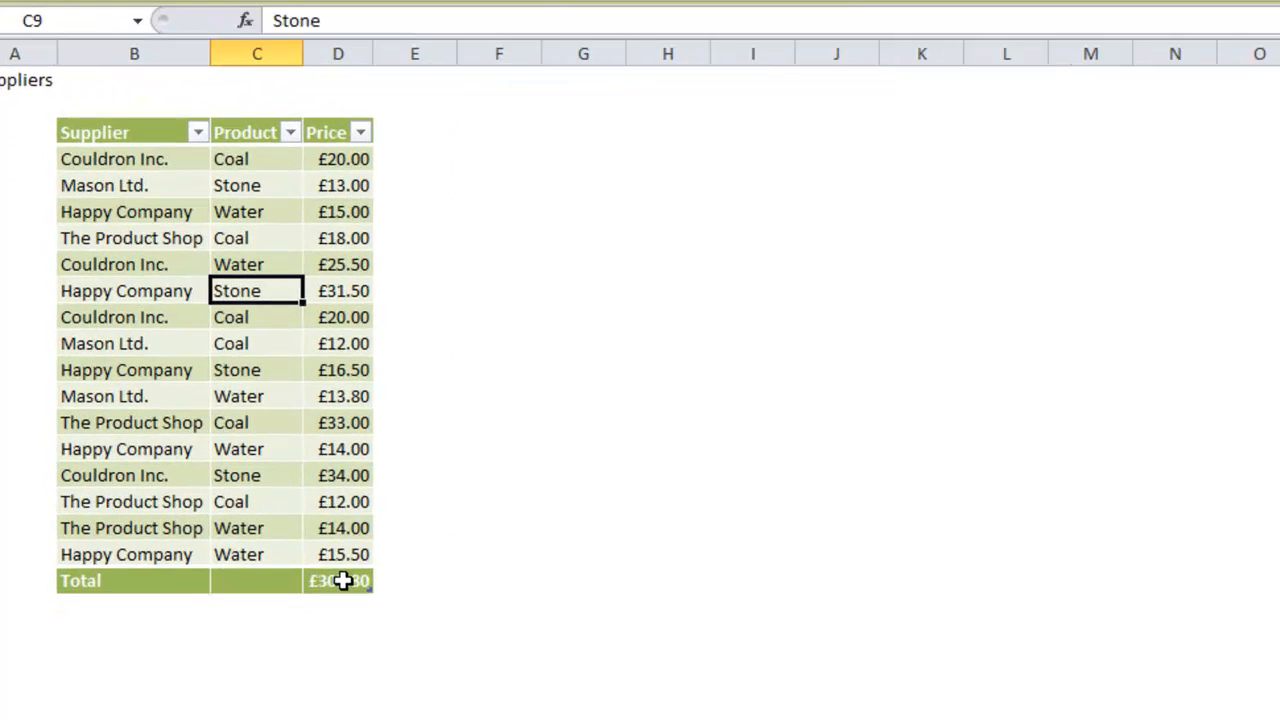
pyautogui.click(270, 608)
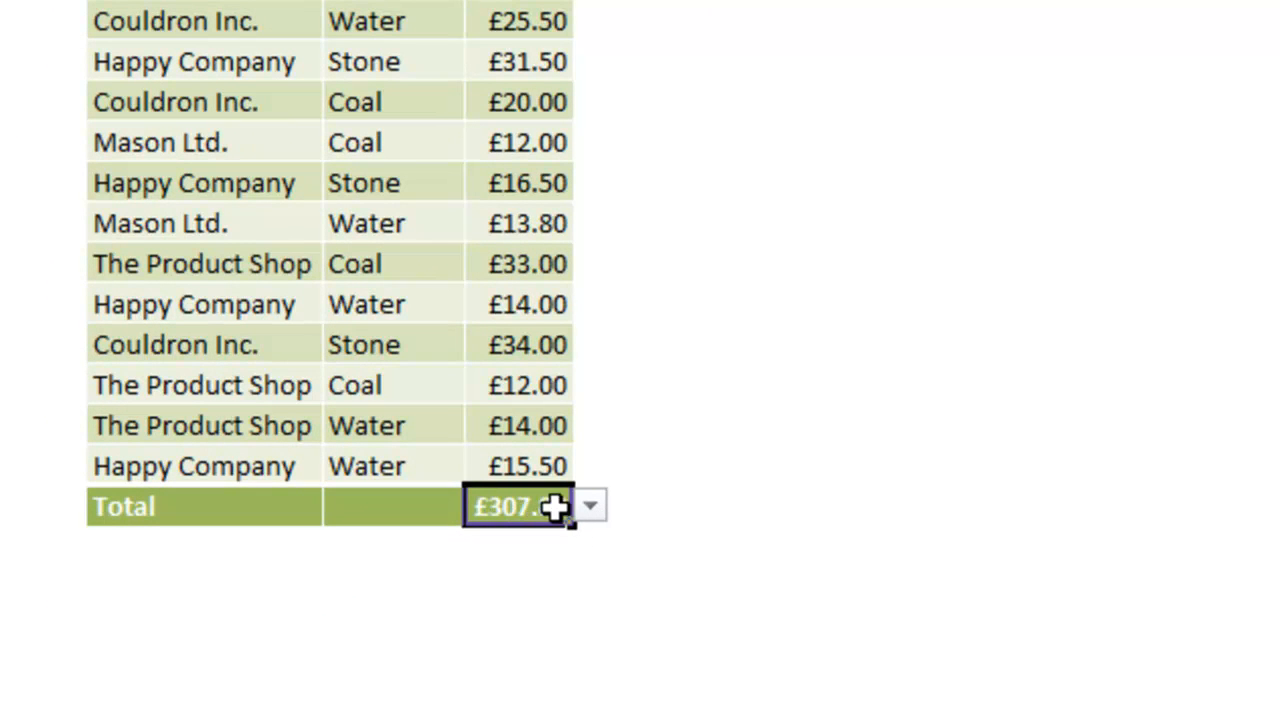
pyautogui.click(592, 507)
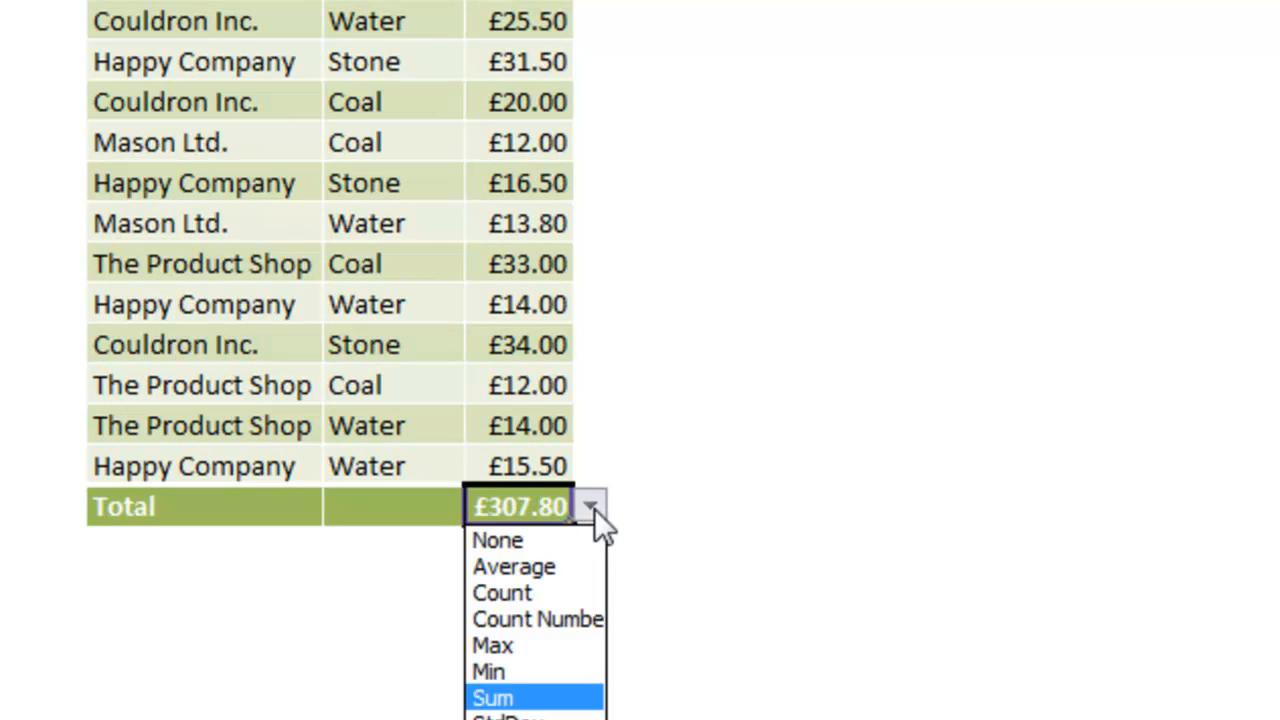
pyautogui.click(552, 578)
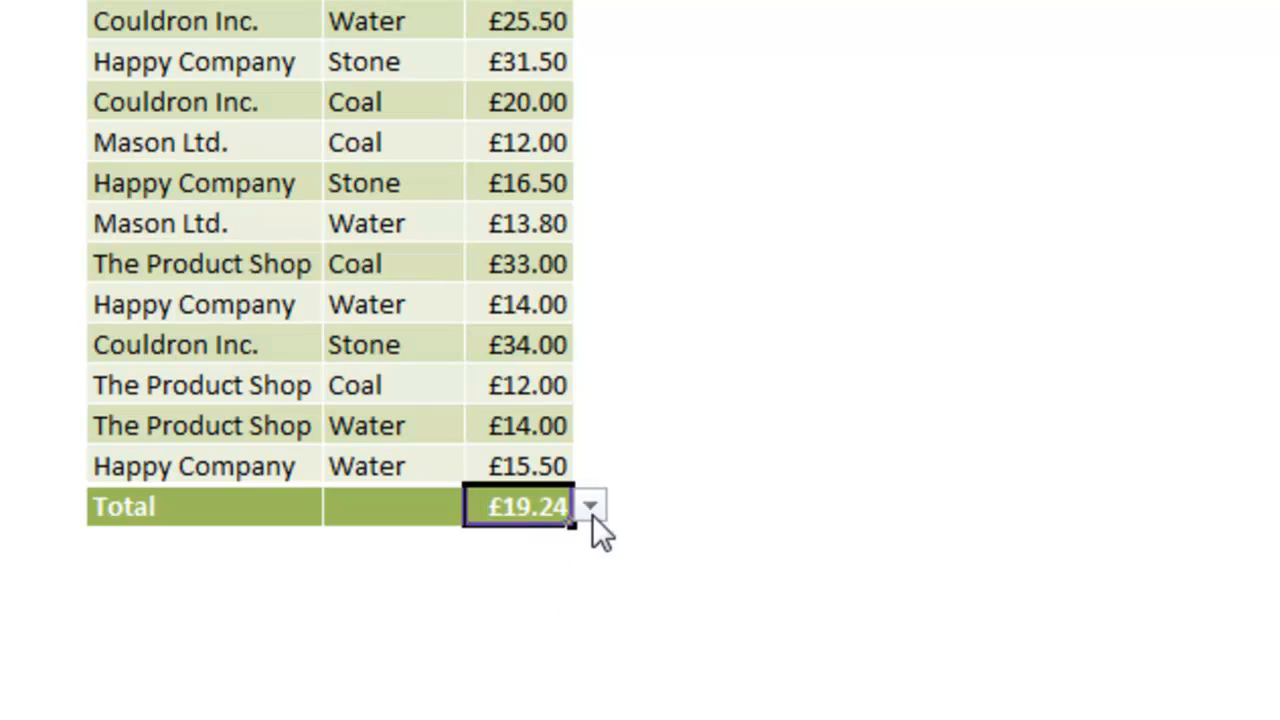
# Set the Product cell in the total row to Count.
pyautogui.click(400, 508)
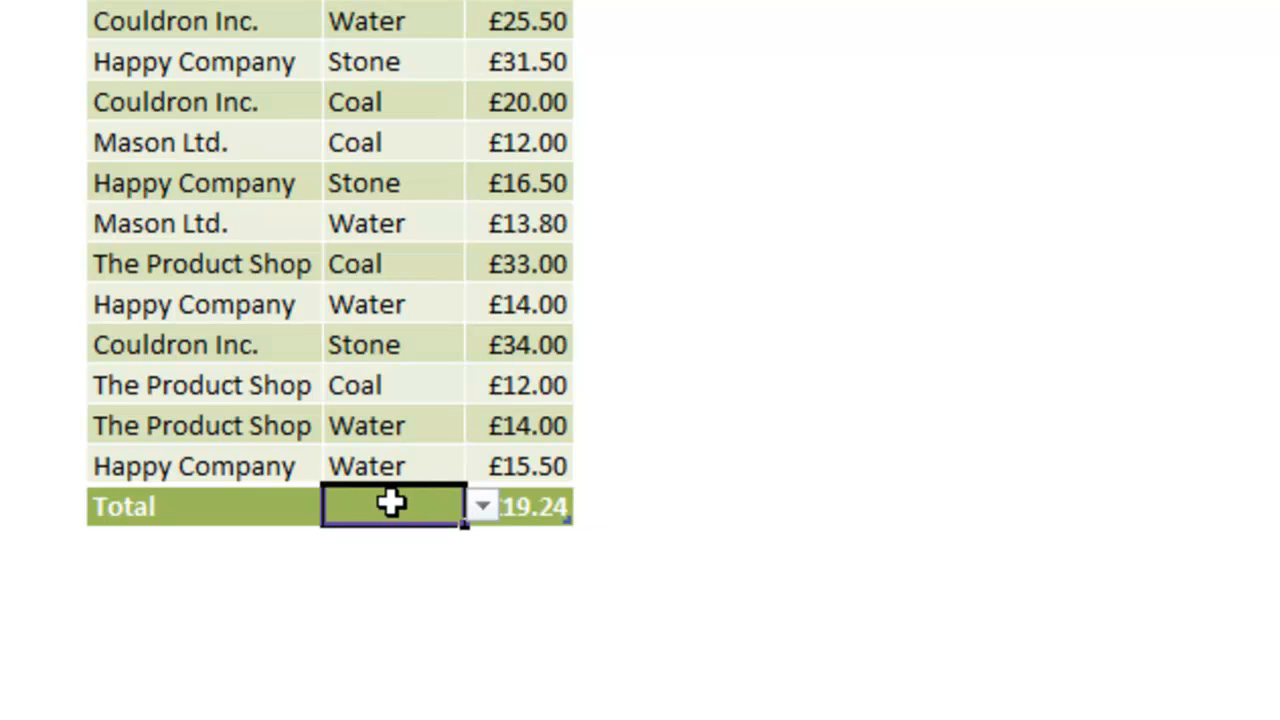
pyautogui.click(481, 508)
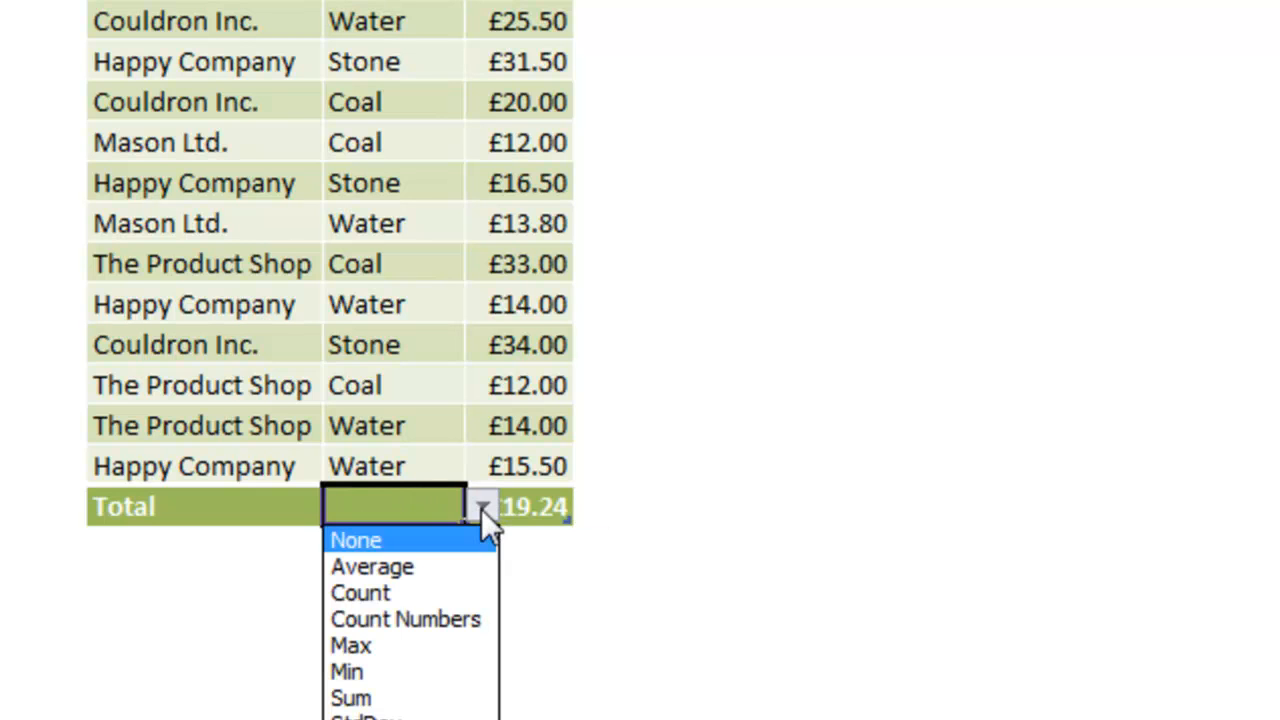
pyautogui.click(454, 590)
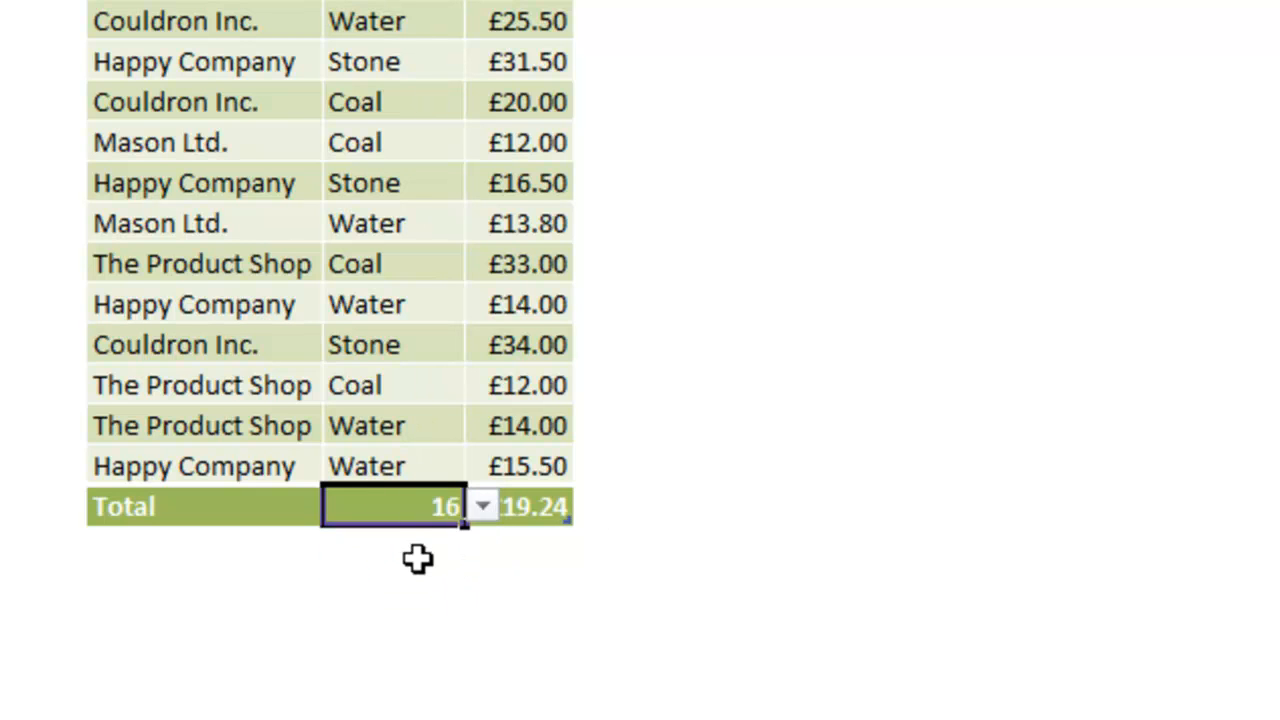
pyautogui.click(547, 601)
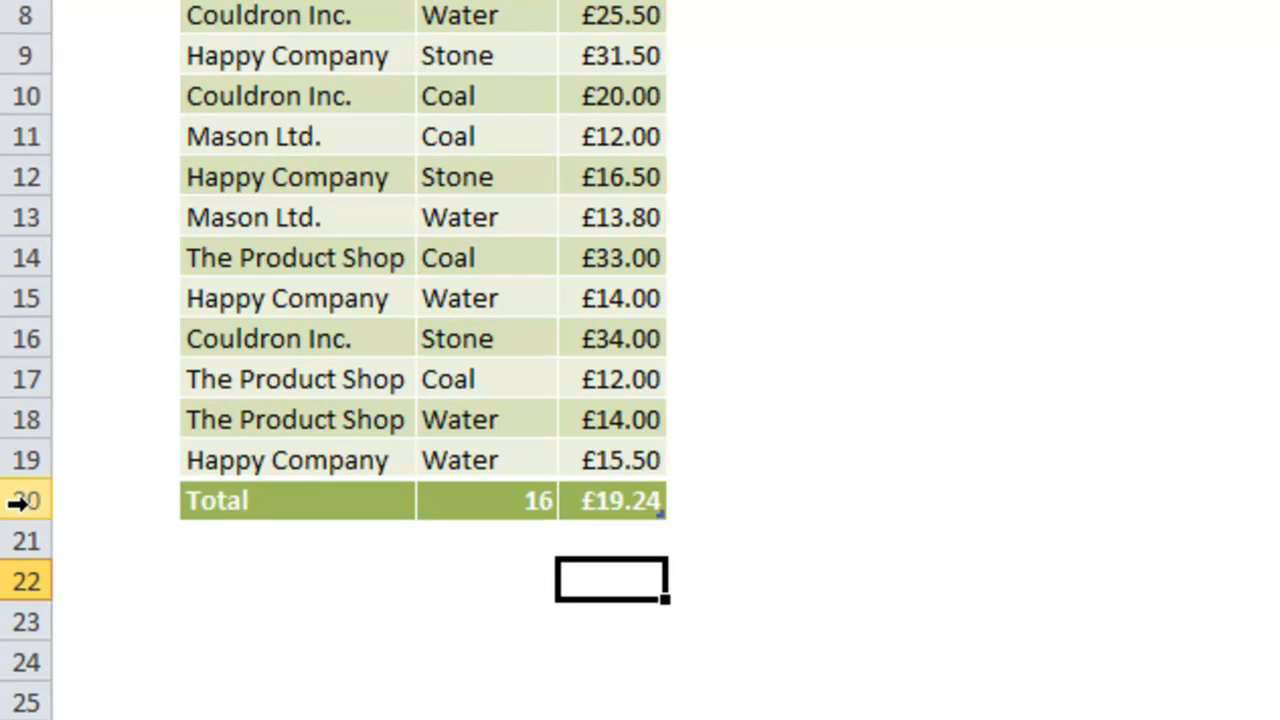
# Insert a row above the total row and fill it with Happy Company, Coal and a price of 20.
pyautogui.click(18, 503)
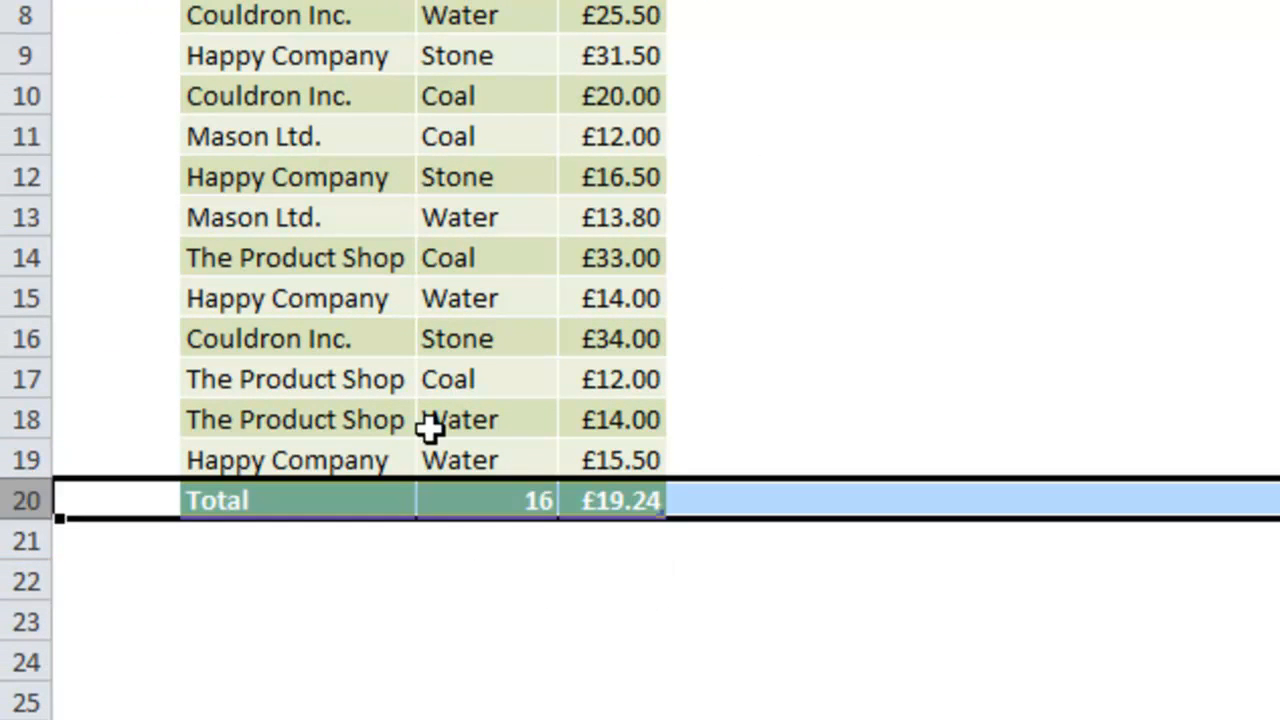
pyautogui.rightClick(20, 500)
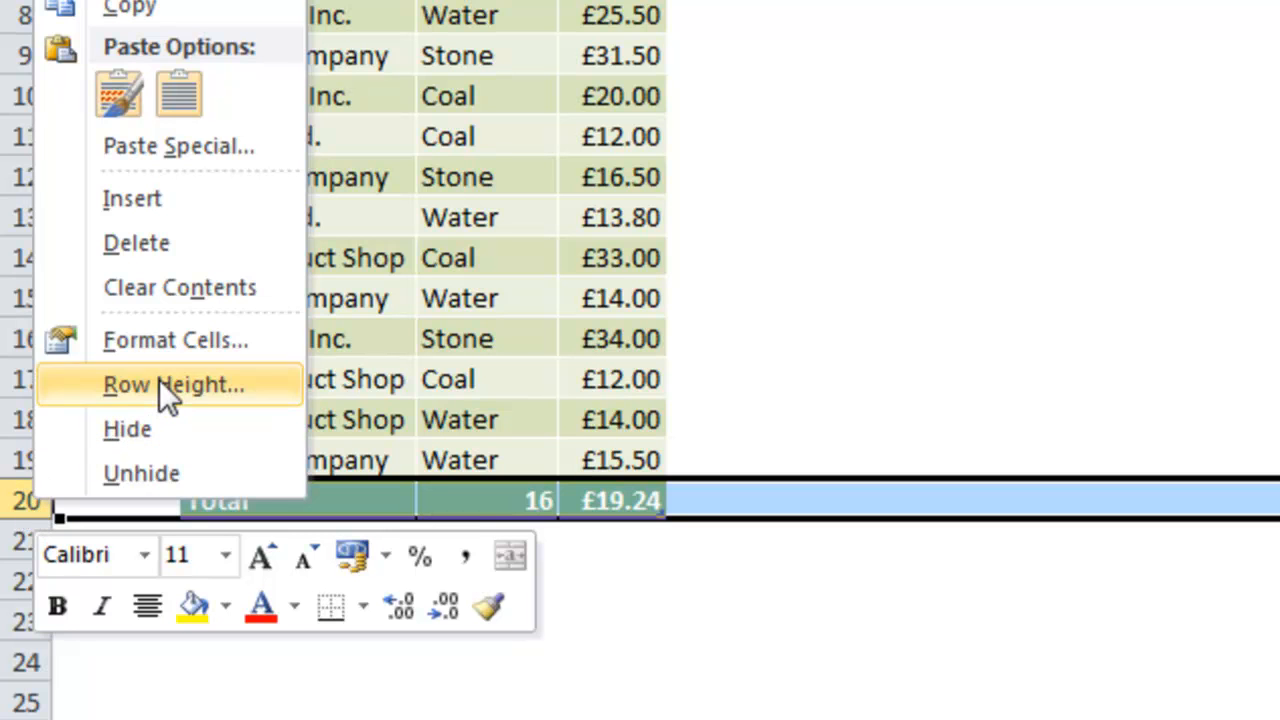
pyautogui.click(175, 203)
pyautogui.click(329, 497)
pyautogui.write('H')
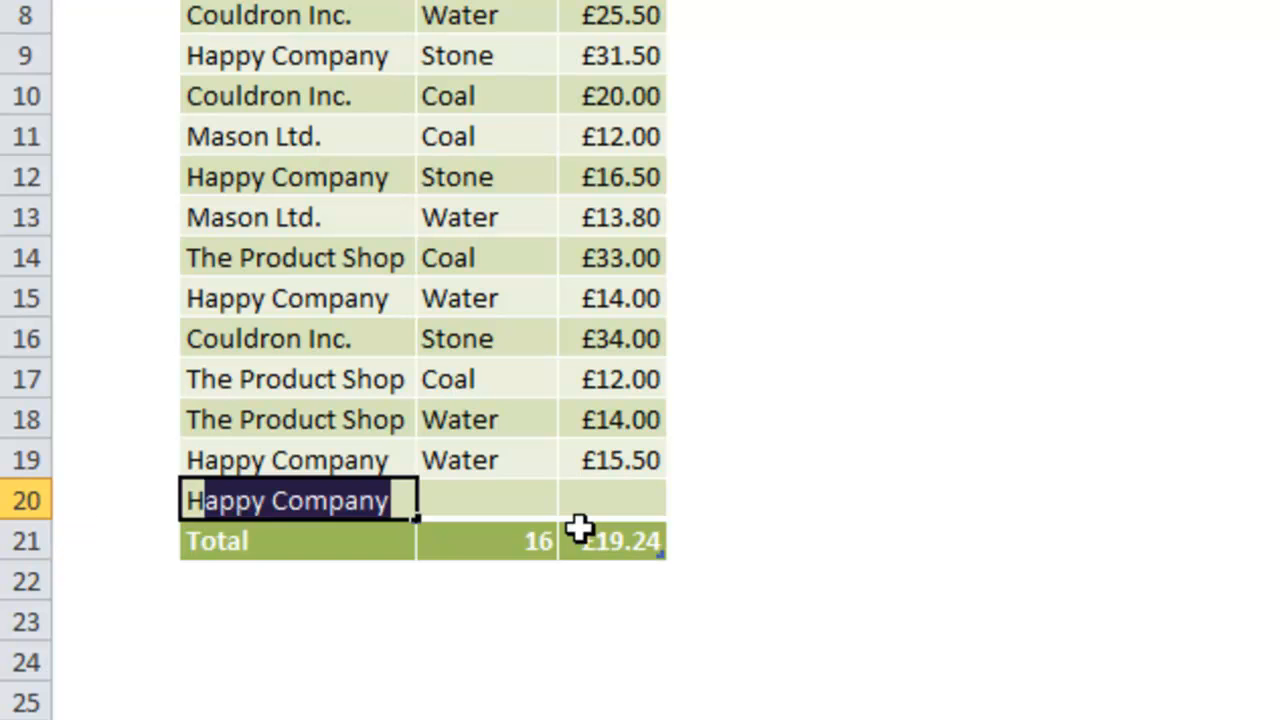
pyautogui.press('Tab')
pyautogui.write('C')
pyautogui.press('Tab')
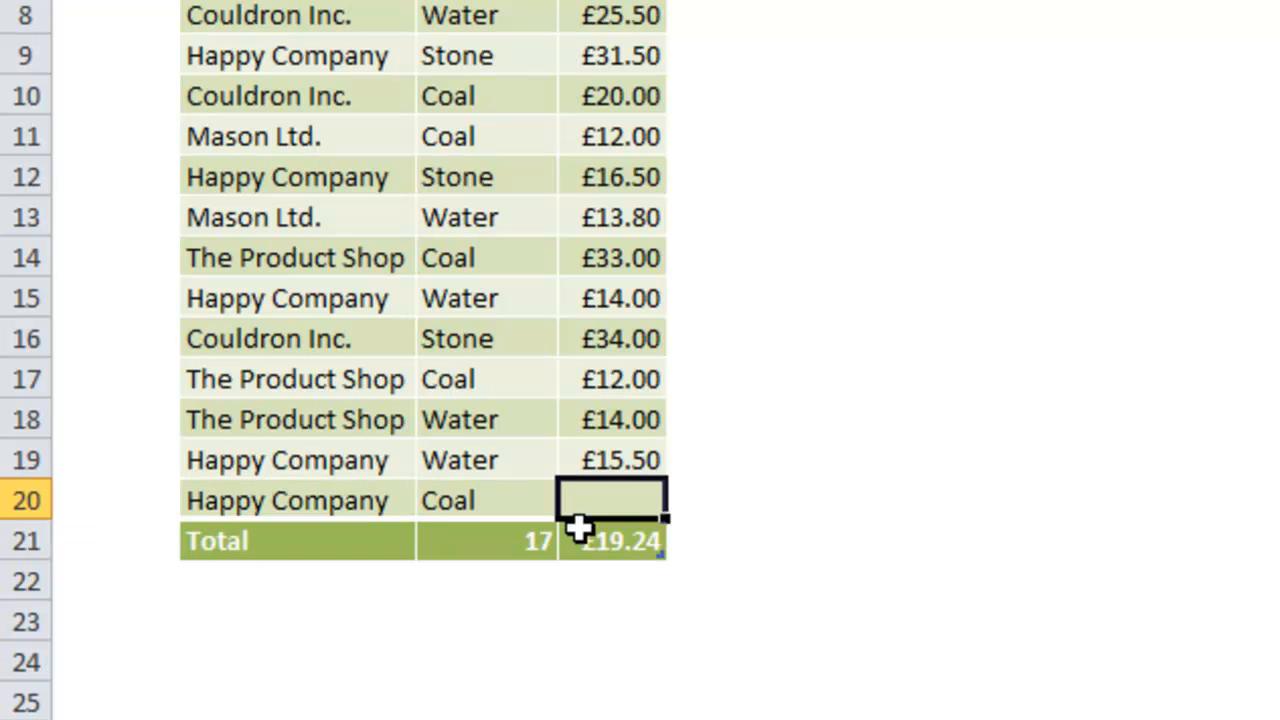
pyautogui.write('20')
pyautogui.press('Return')
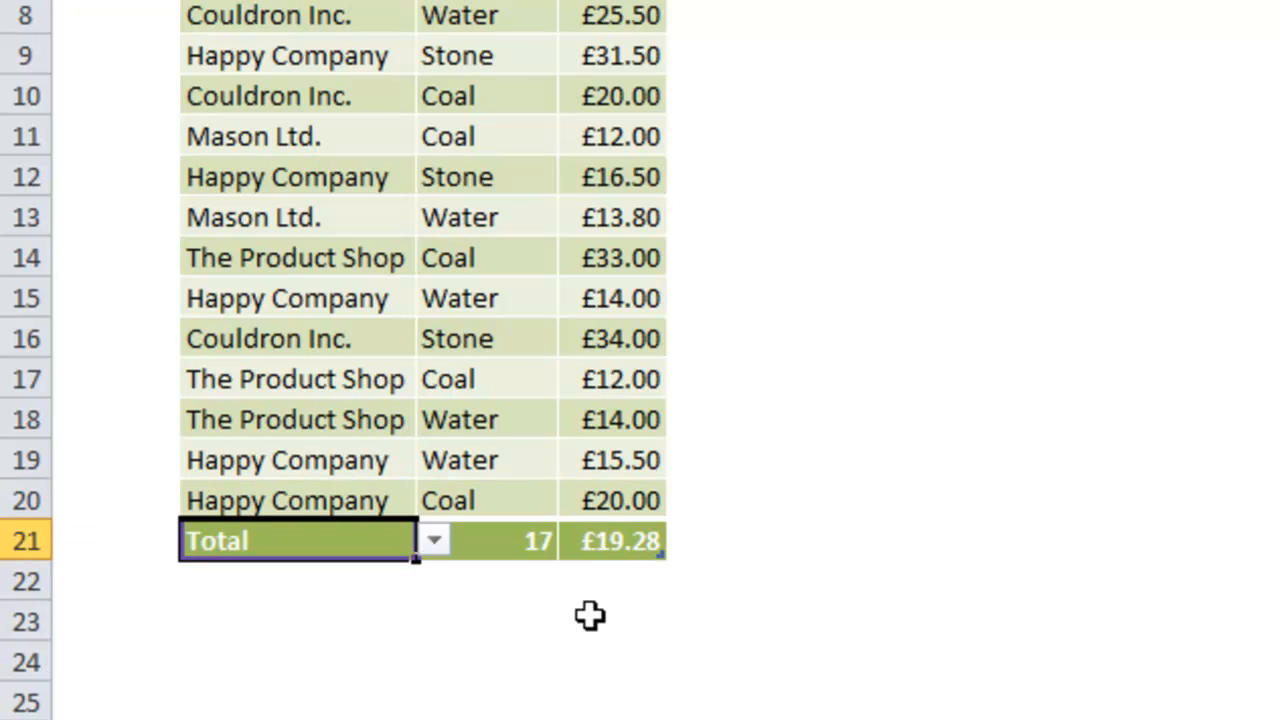
pyautogui.click(591, 652)
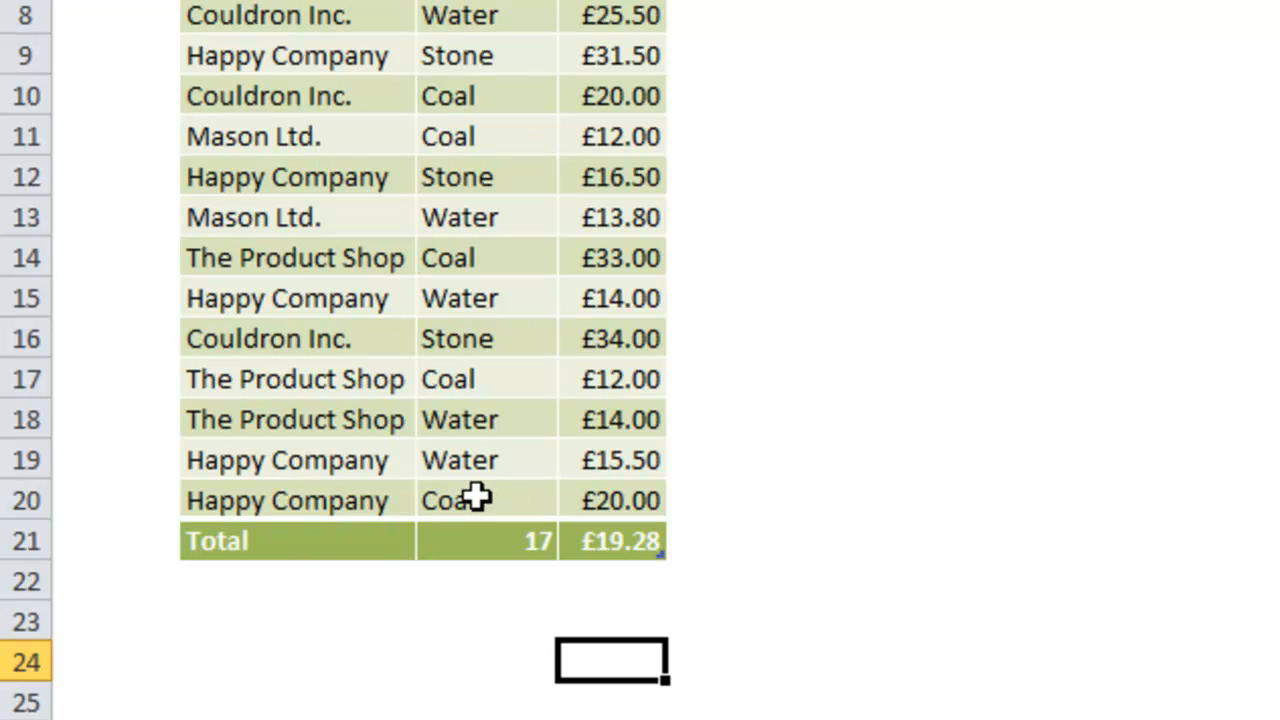
# Turn off the supplier table's total row.
pyautogui.click(320, 462)
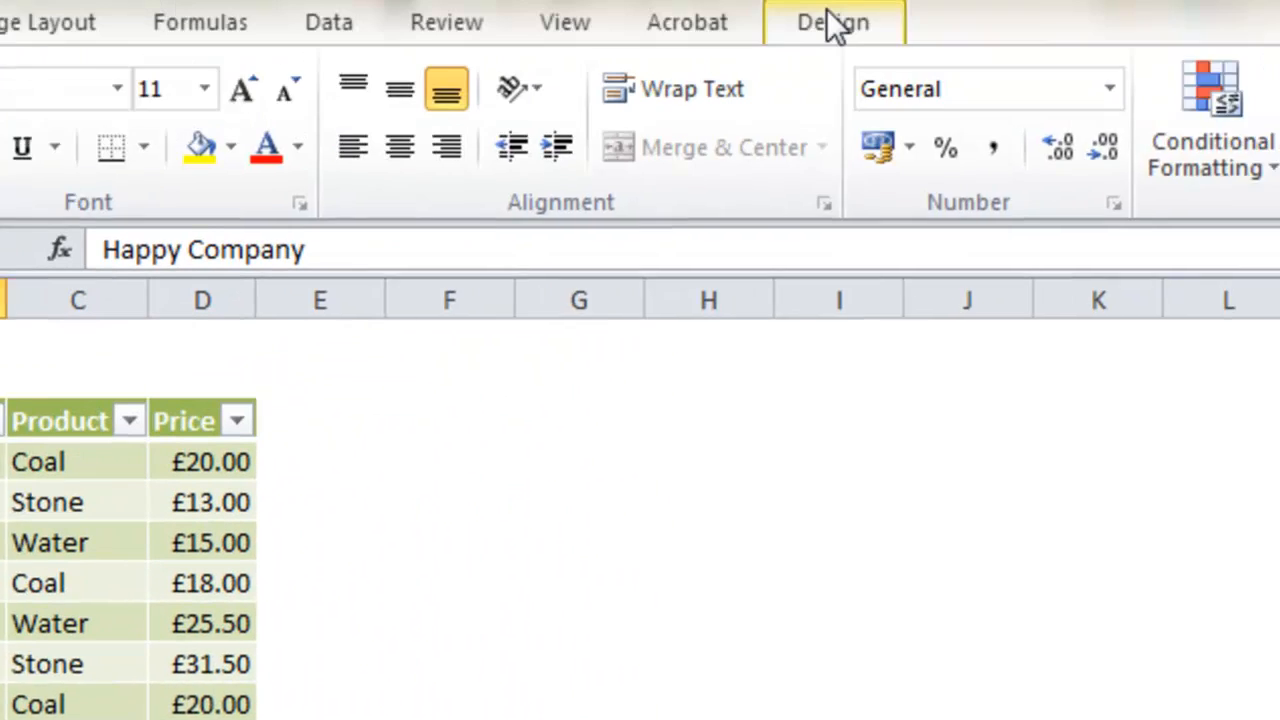
pyautogui.click(831, 29)
pyautogui.click(543, 170)
# Extend the table with a new entry directly below its last row: Couldron Inc., Water, price 22.
pyautogui.click(206, 704)
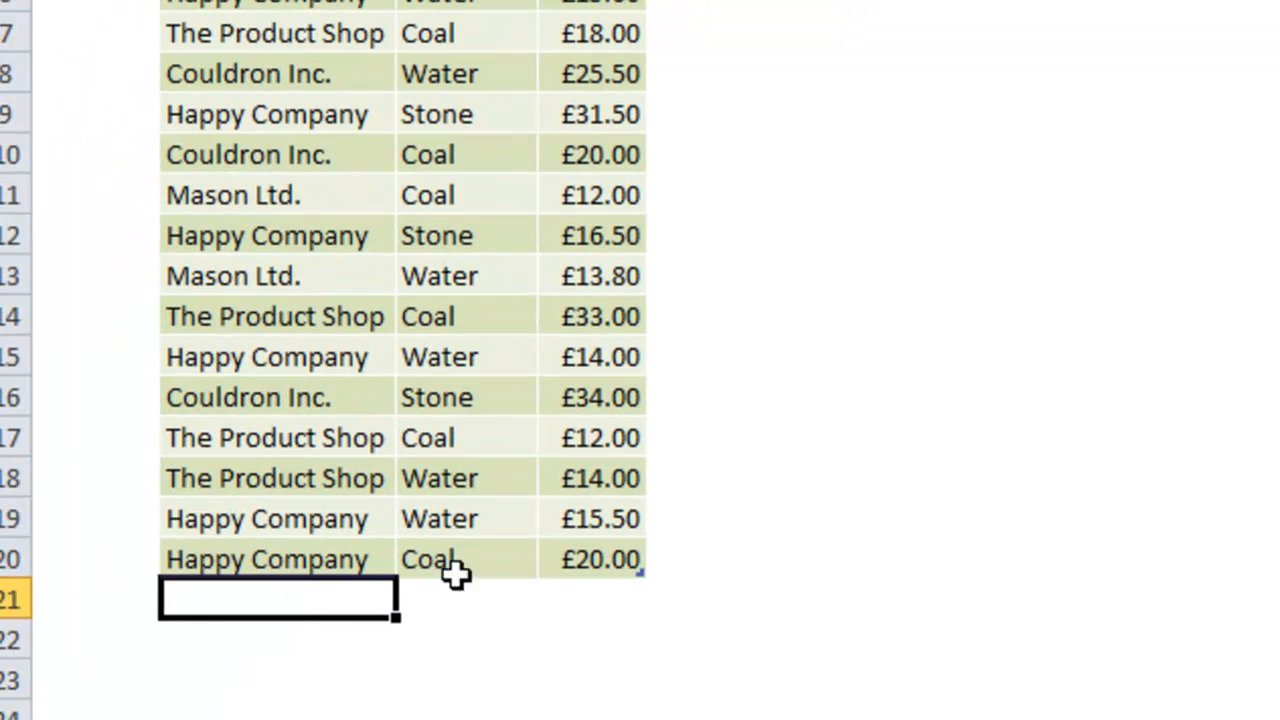
pyautogui.write('C')
pyautogui.press('Tab')
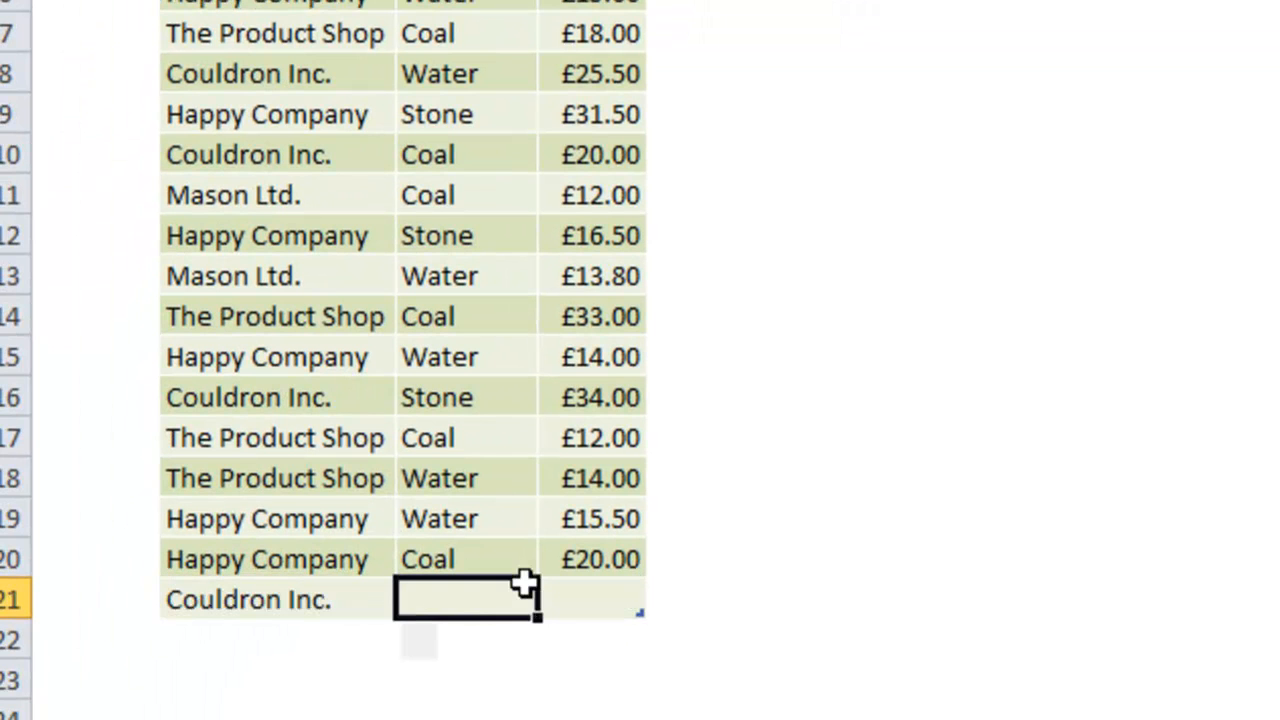
pyautogui.write('Water')
pyautogui.press('Tab')
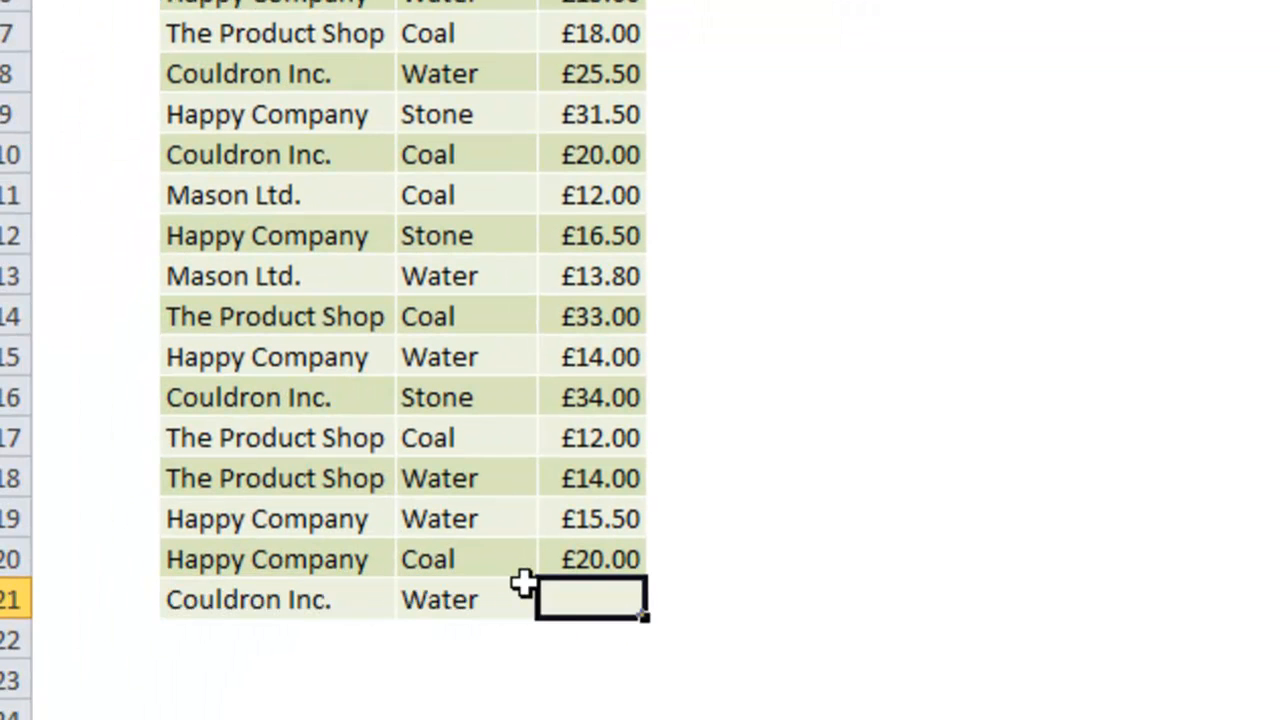
pyautogui.write('22')
pyautogui.press('Return')
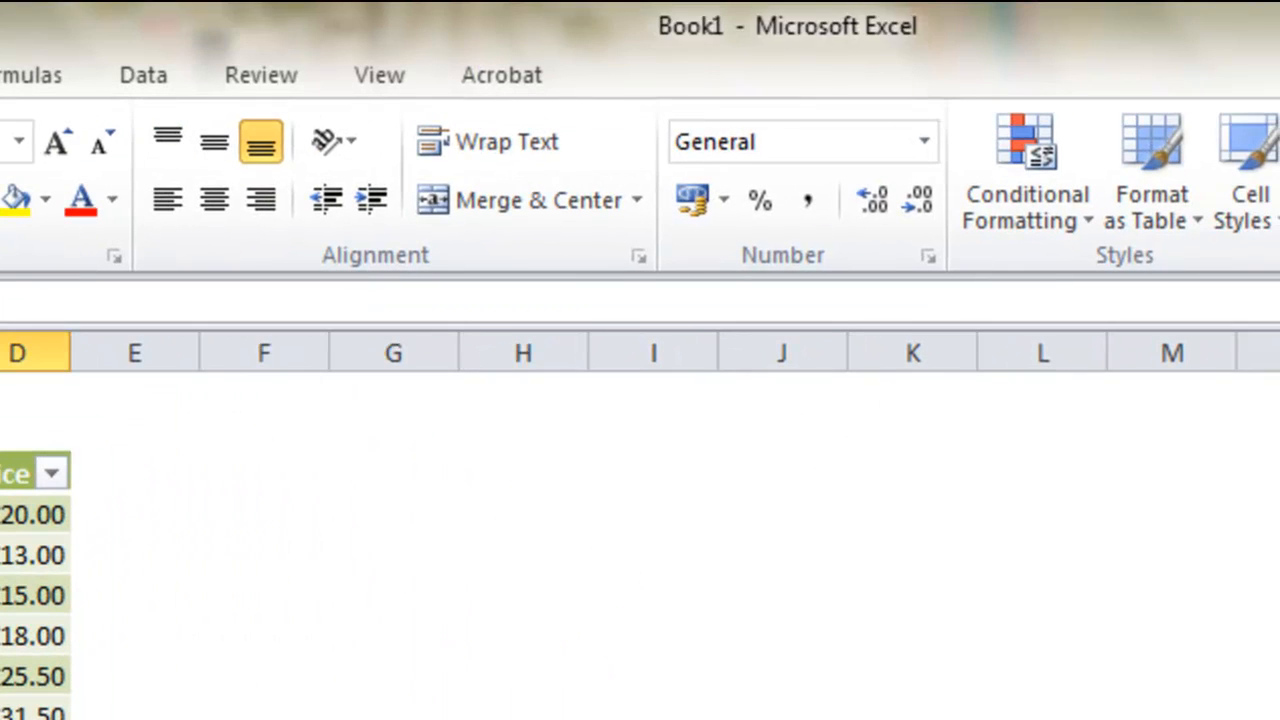
# Turn the supplier table's total row back on.
pyautogui.click(20, 718)
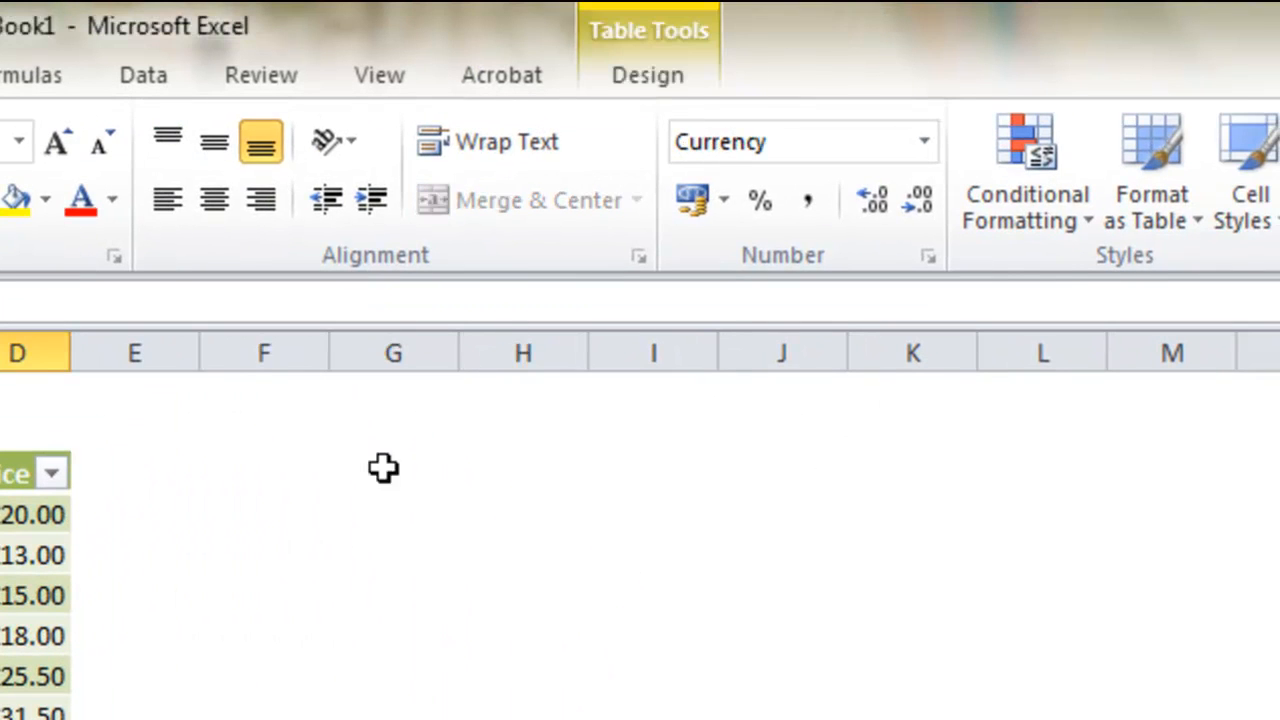
pyautogui.click(660, 80)
pyautogui.click(396, 170)
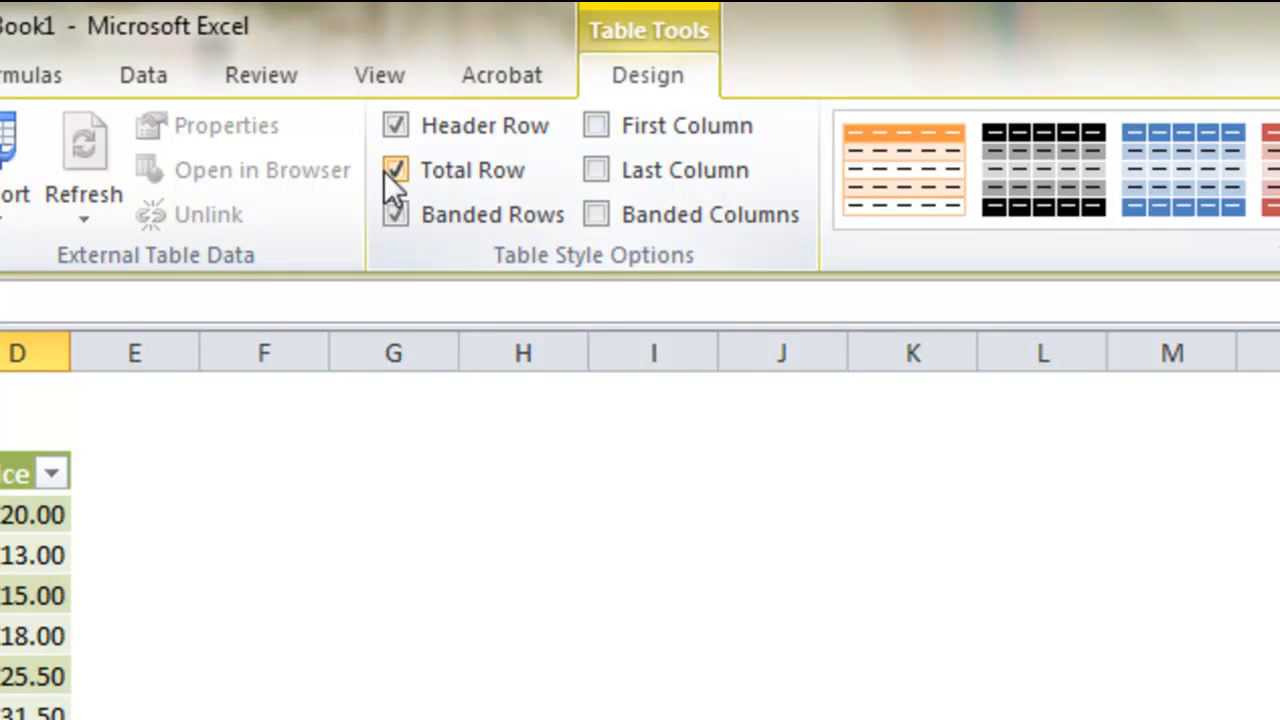
pyautogui.click(734, 634)
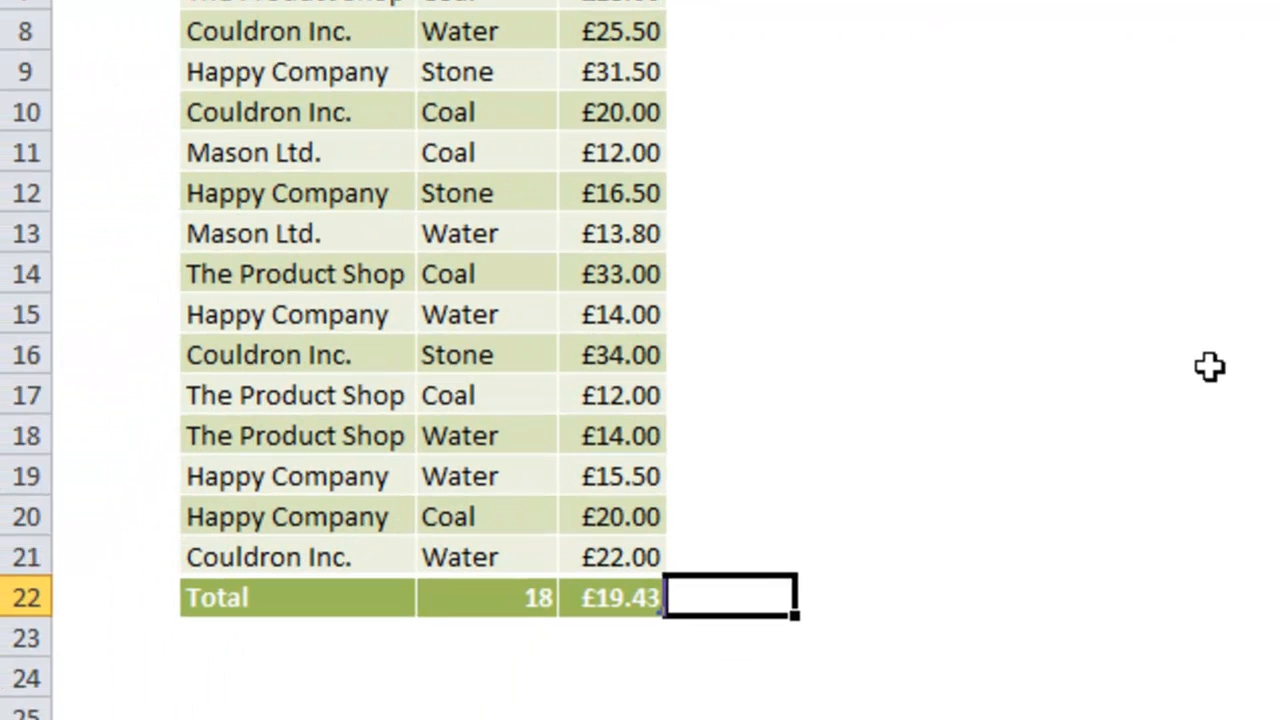